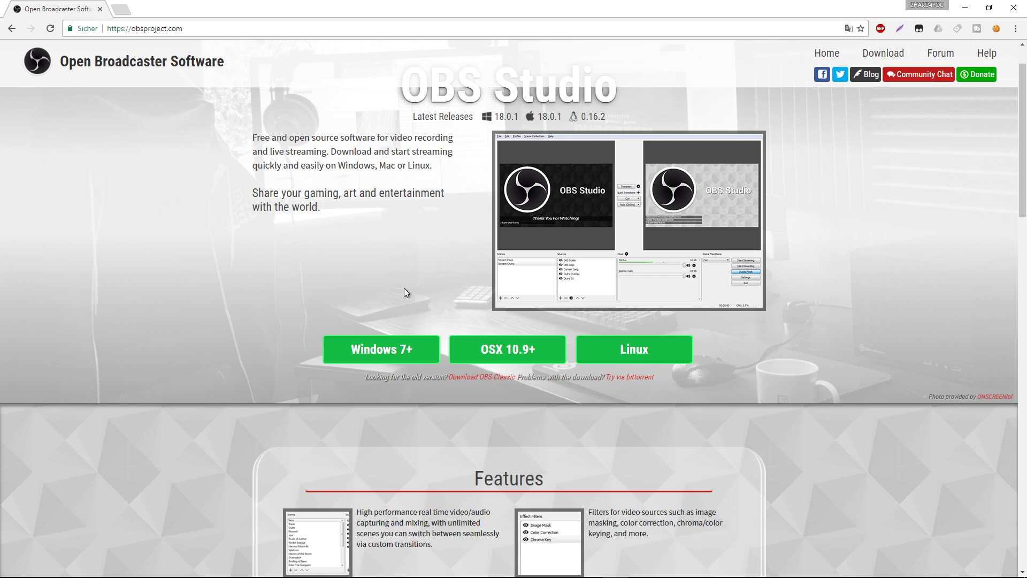
# Download the OBS Classic installer from the OBS website and place the downloaded file on the desktop.
pyautogui.click(486, 376)
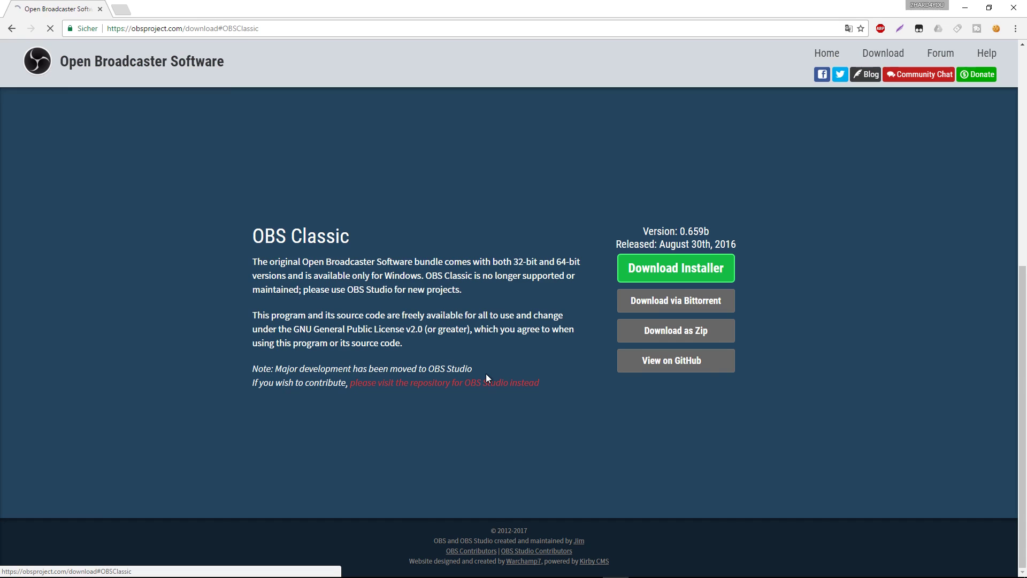
pyautogui.click(665, 275)
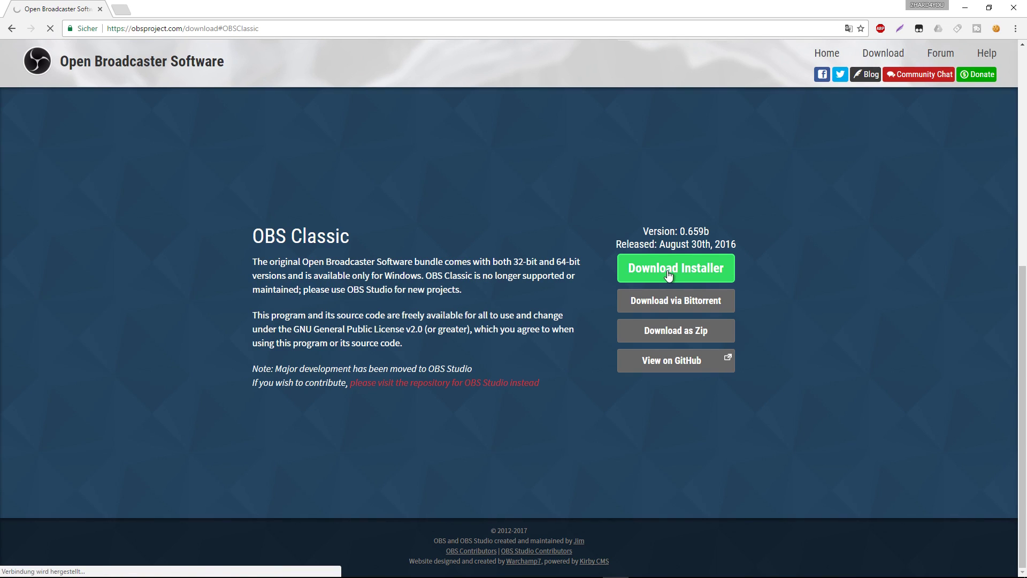
pyautogui.moveTo(522, 8); pyautogui.dragTo(445, 75)
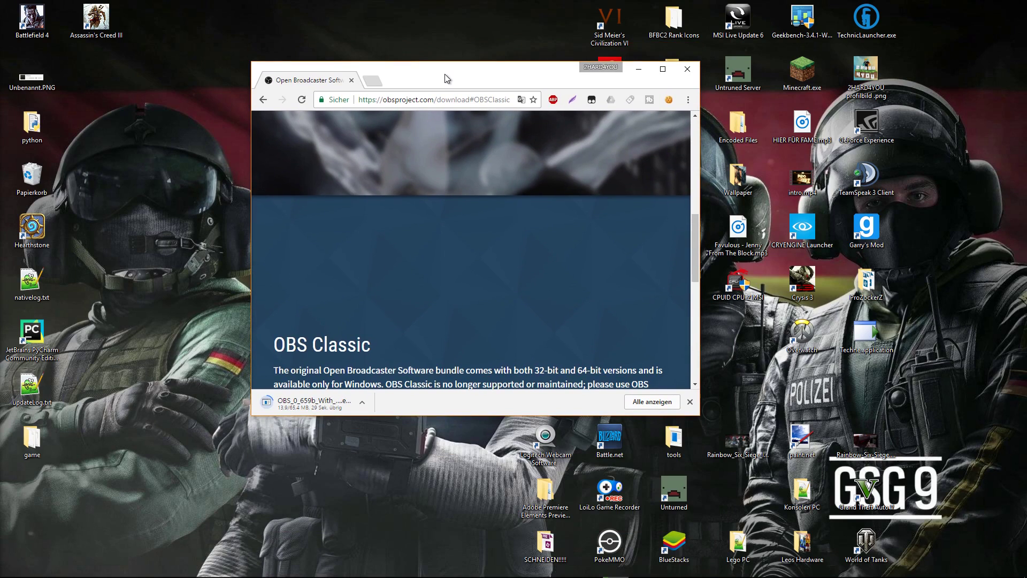
pyautogui.moveTo(523, 75); pyautogui.dragTo(530, 110)
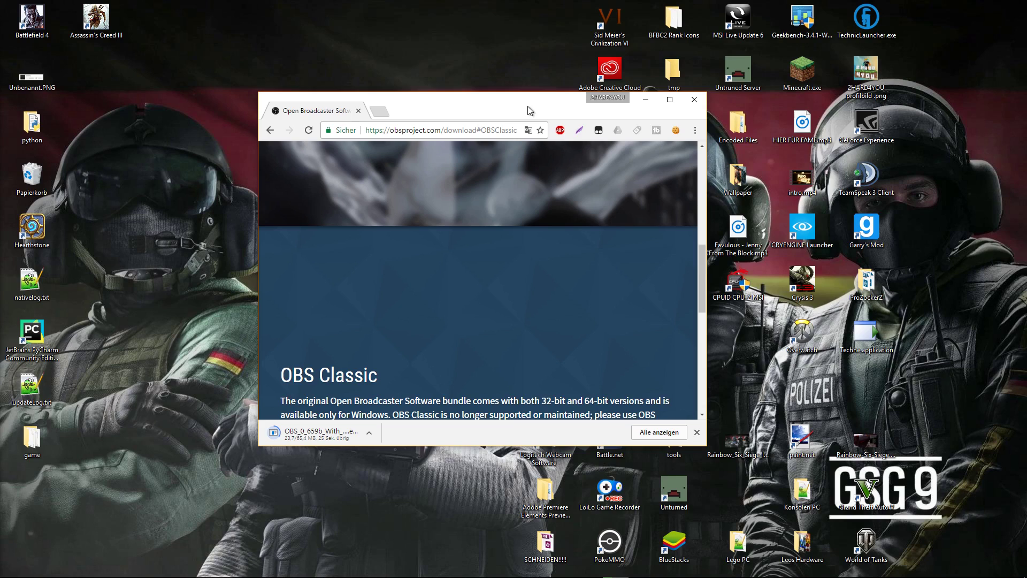
pyautogui.moveTo(529, 111); pyautogui.dragTo(528, 129)
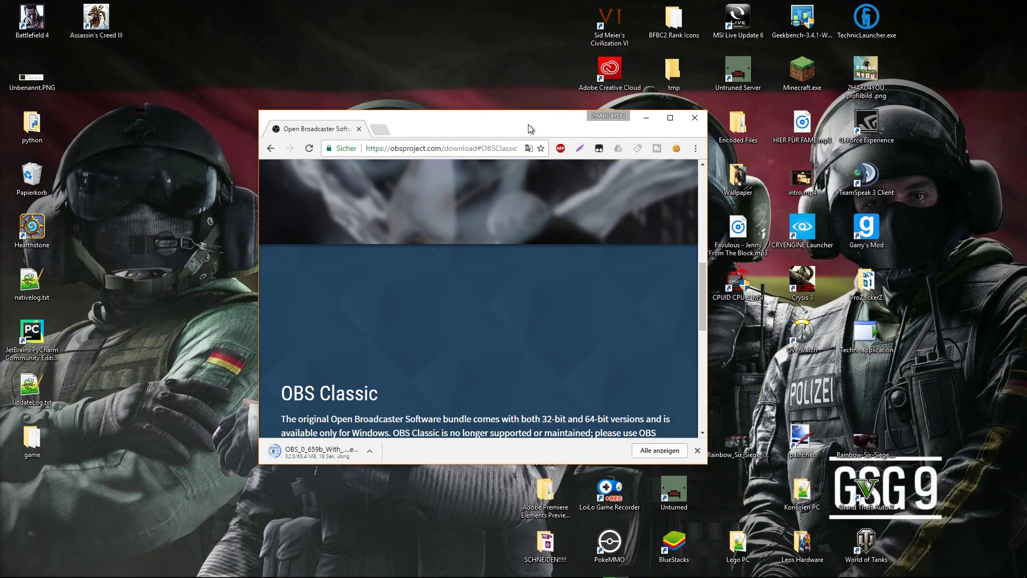
pyautogui.moveTo(527, 127); pyautogui.dragTo(525, 127)
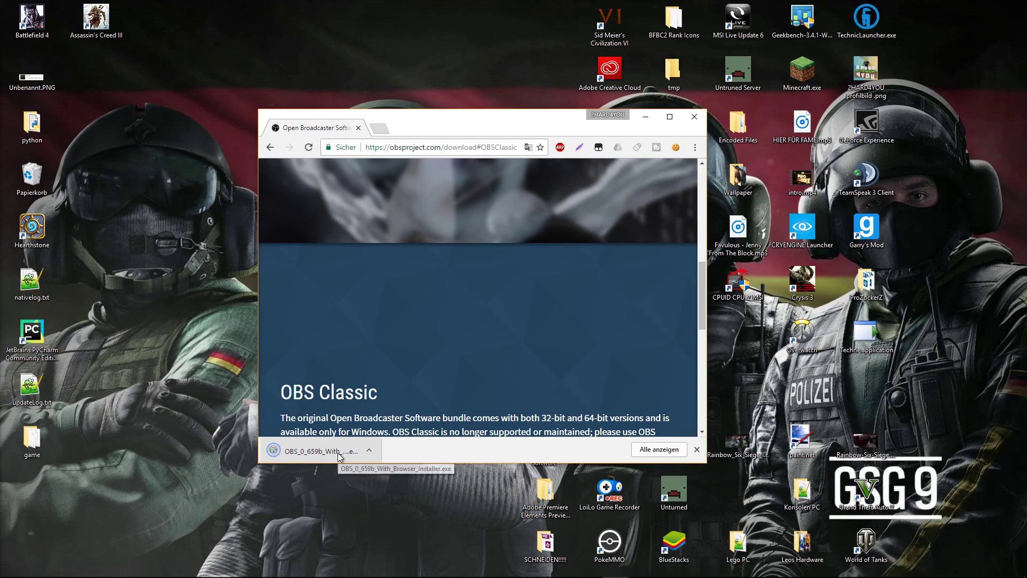
pyautogui.moveTo(344, 452); pyautogui.dragTo(157, 174)
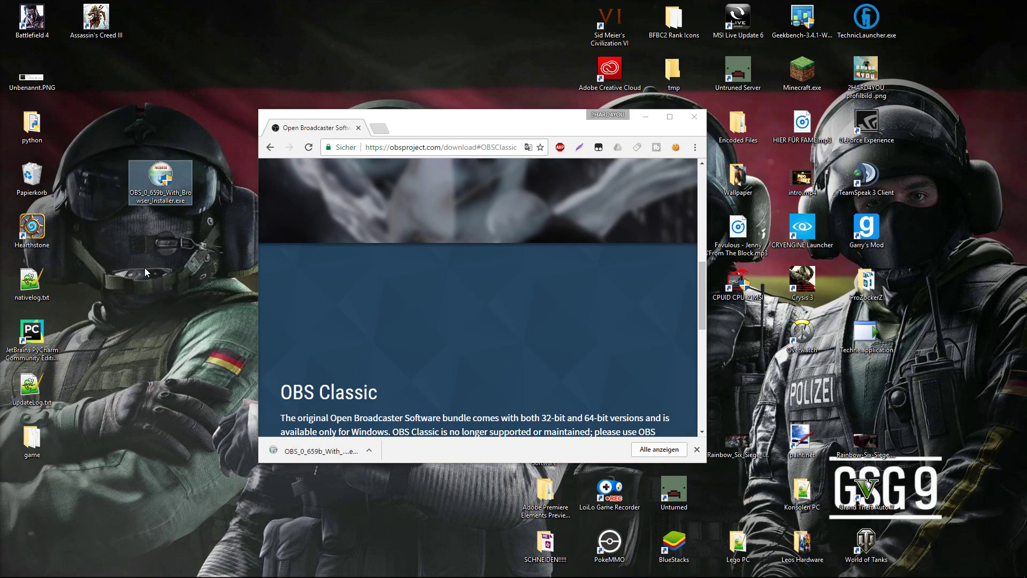
# Run the OBS 0.659b installer from the desktop, accept the license agreement, and finish setup with the program set to launch.
pyautogui.doubleClick(158, 175)
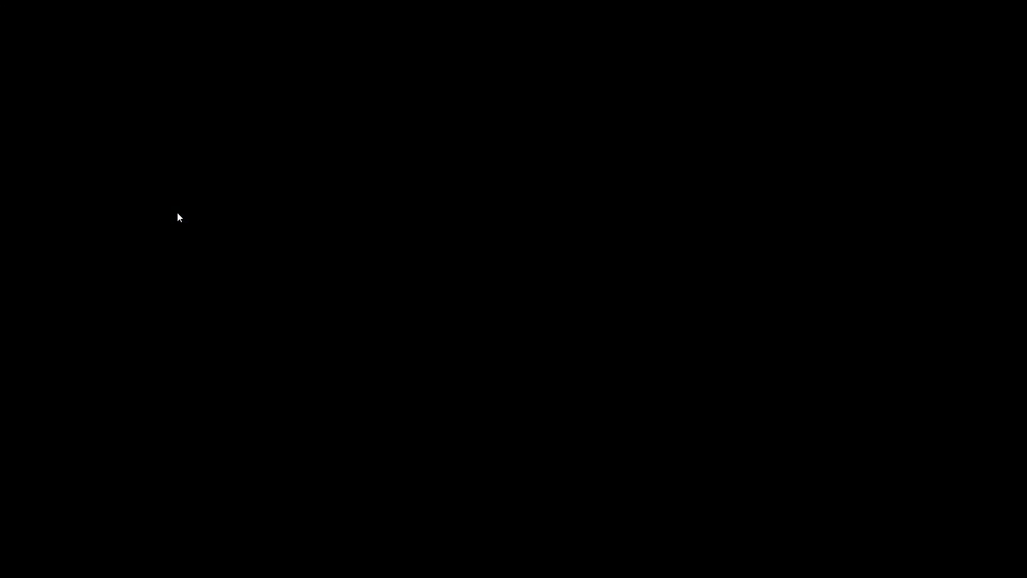
pyautogui.click(464, 368)
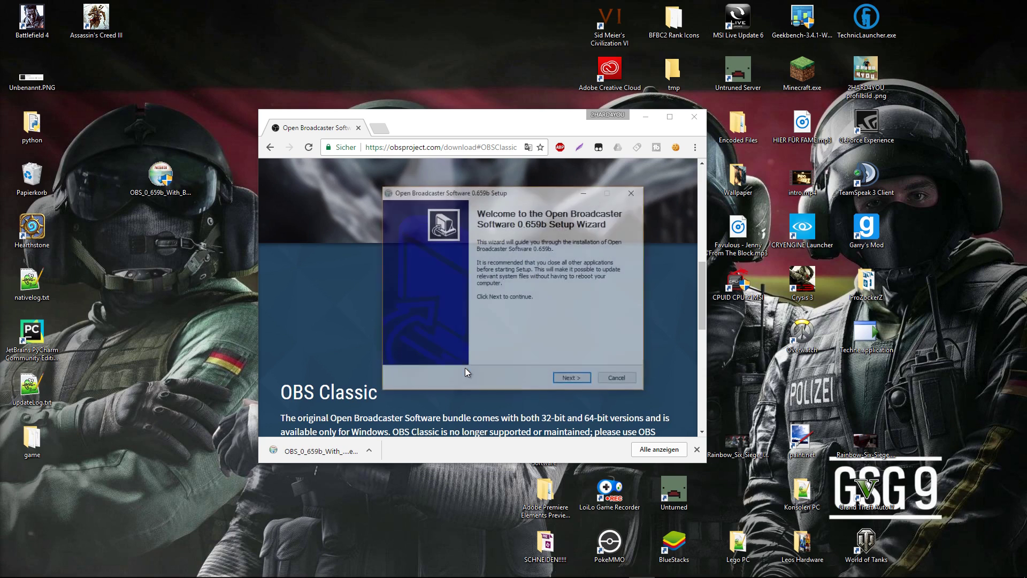
pyautogui.click(571, 381)
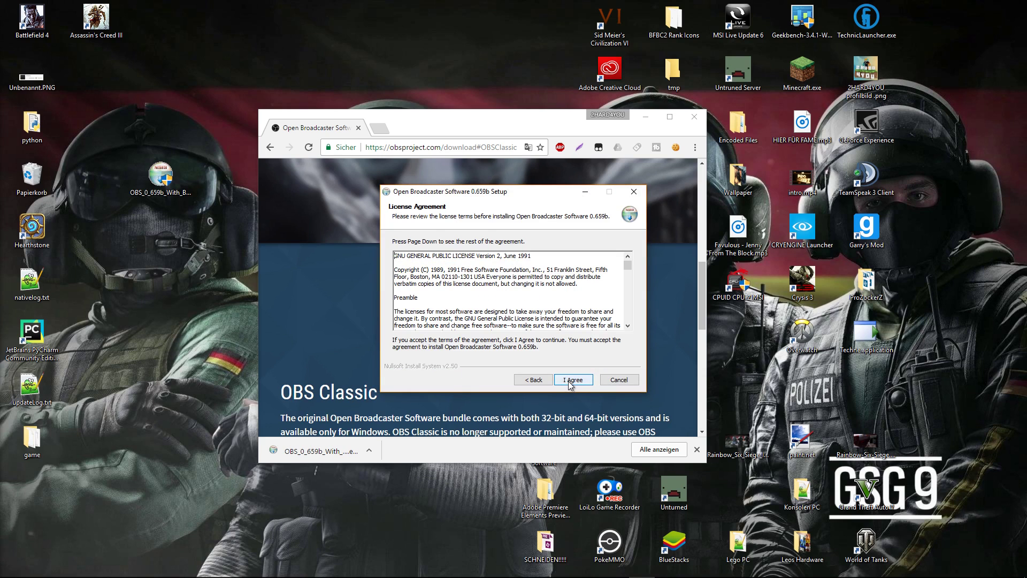
pyautogui.click(569, 378)
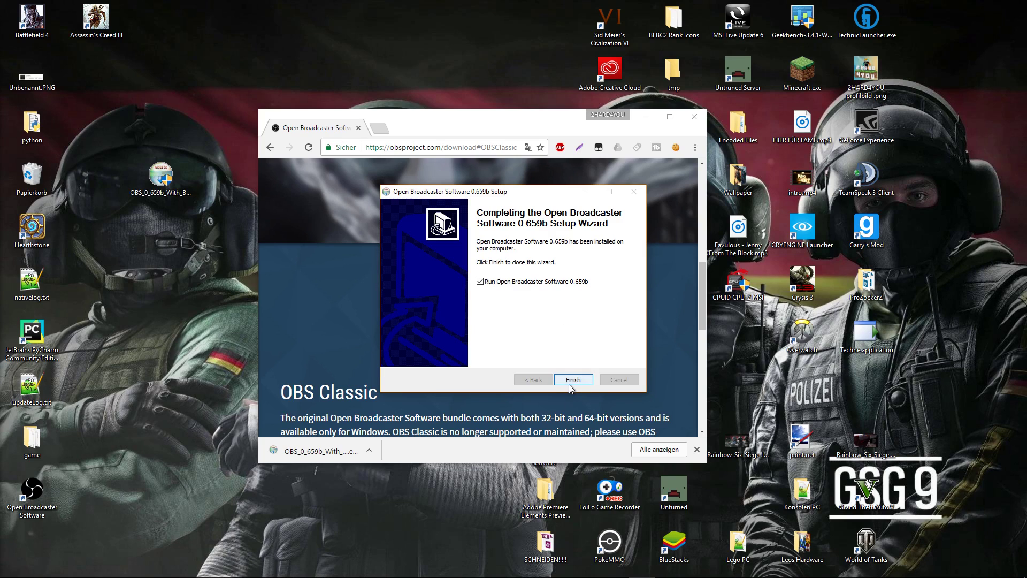
pyautogui.click(569, 384)
# Close the browser and open the settings from the maximized Open Broadcaster Software window.
pyautogui.moveTo(567, 129); pyautogui.dragTo(575, 257)
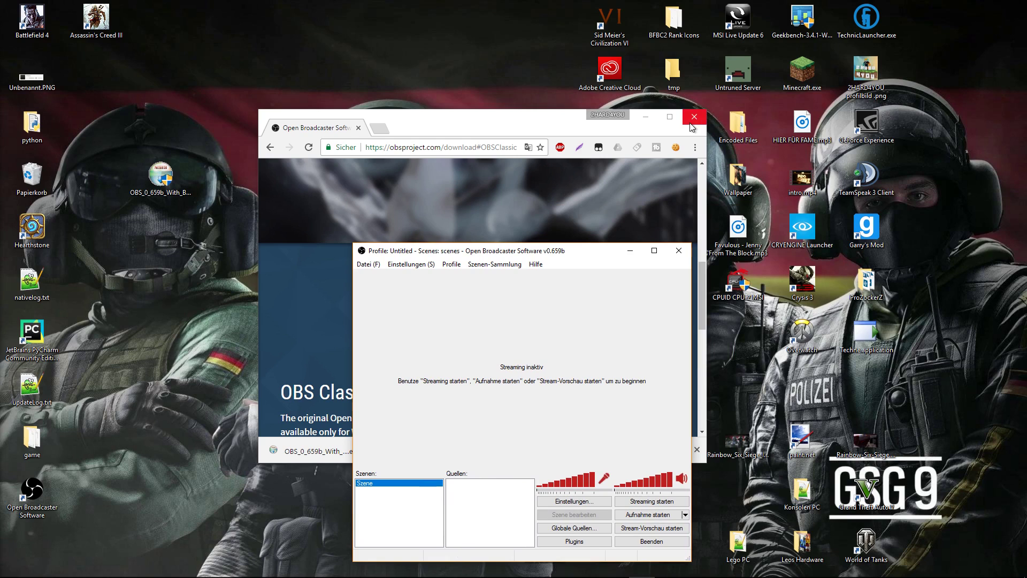
pyautogui.click(694, 117)
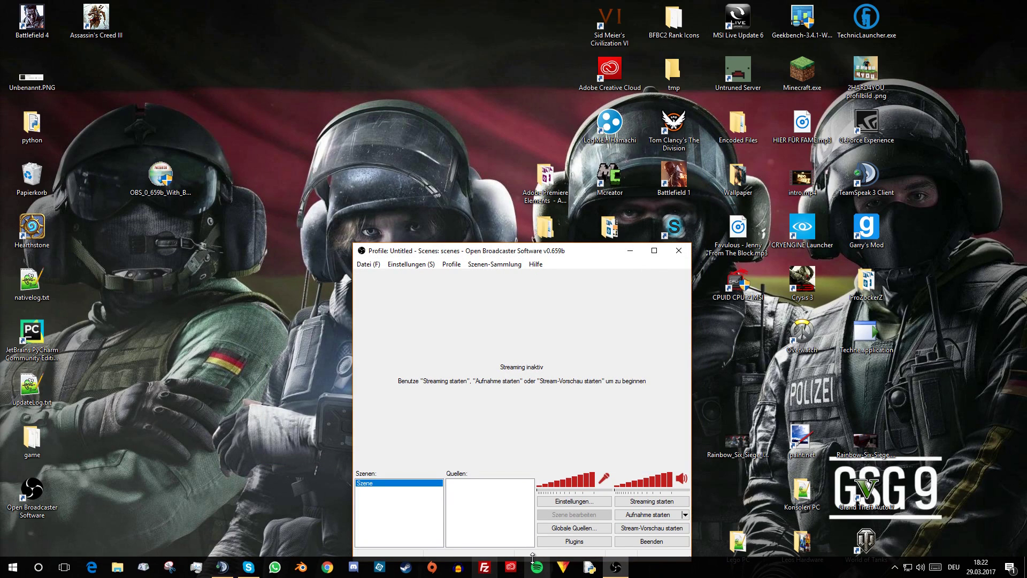
pyautogui.click(654, 250)
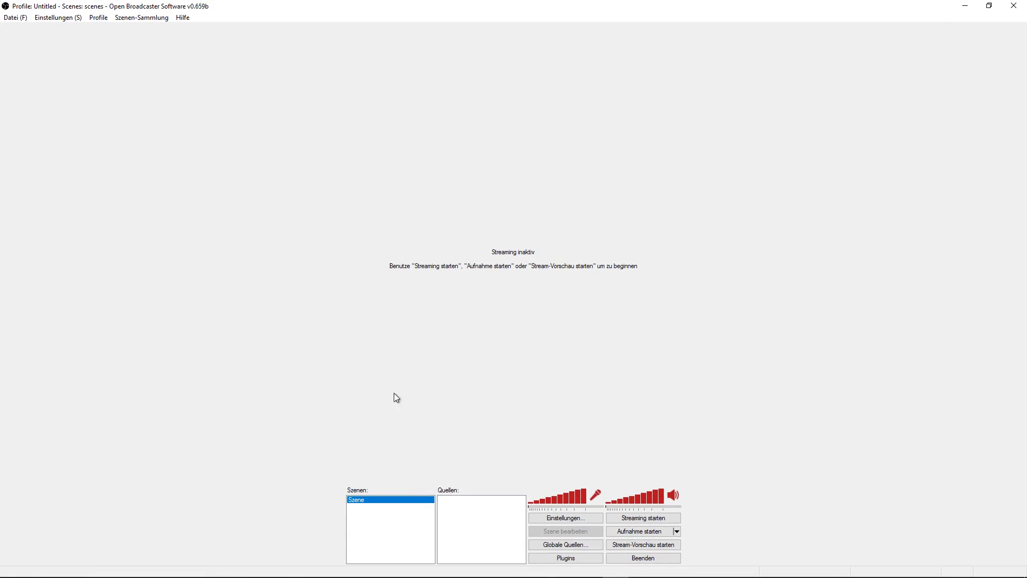
pyautogui.click(559, 522)
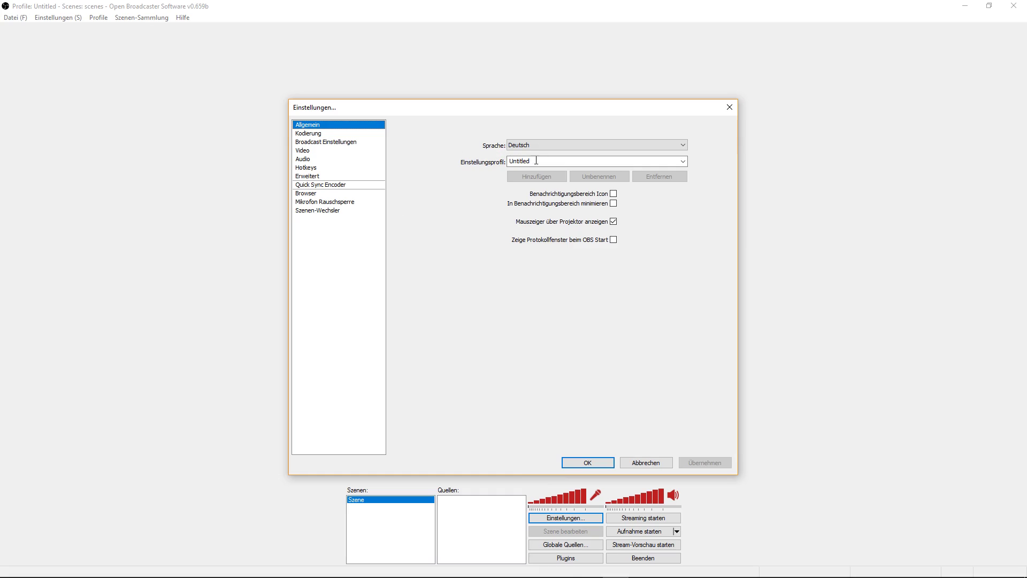
# Try to name the settings profile "Stream auf YT GM".
pyautogui.click(683, 160)
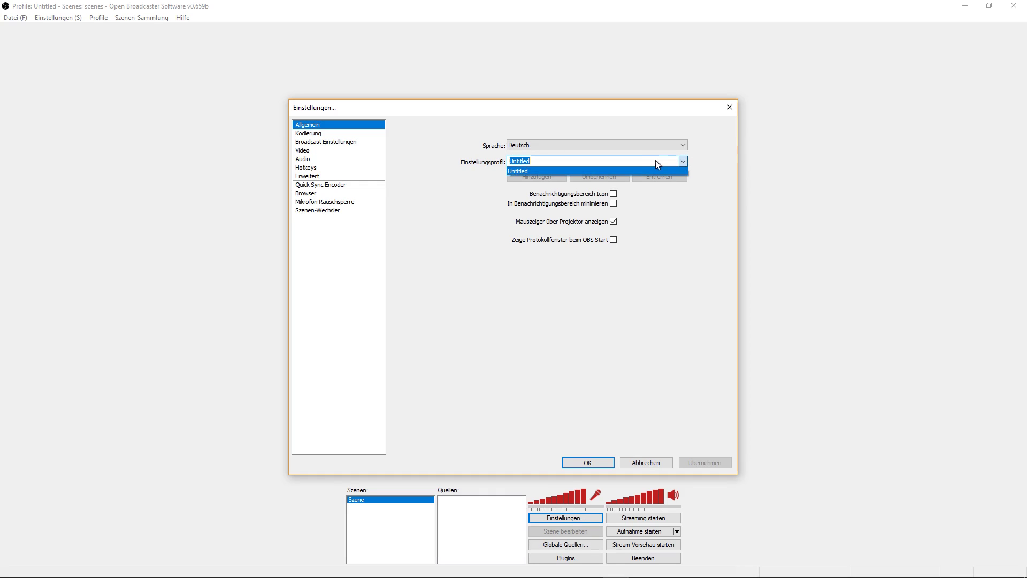
pyautogui.write('Str')
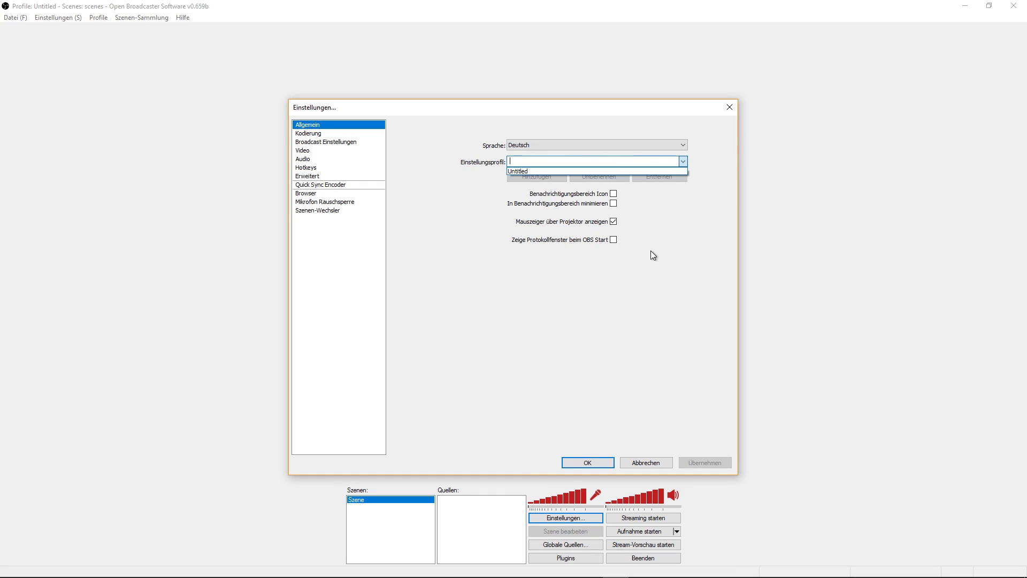
pyautogui.write('eam')
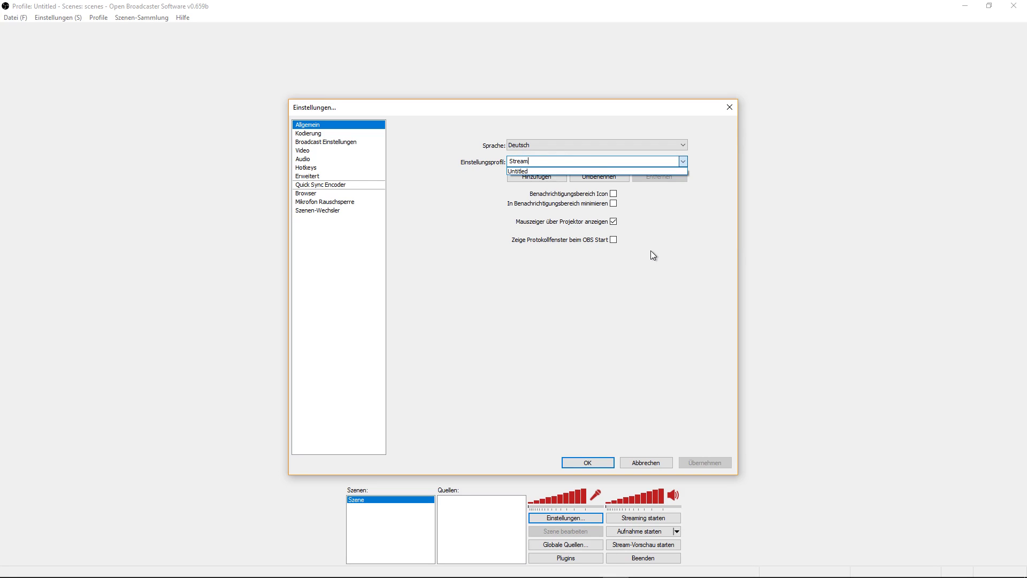
pyautogui.write(' auf YT GM')
pyautogui.press('Return')
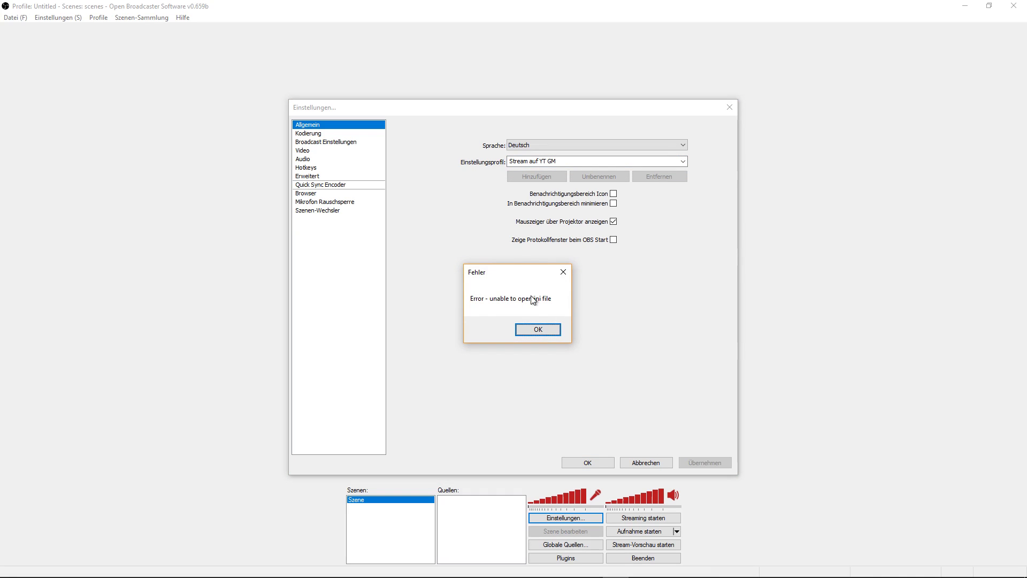
pyautogui.click(537, 328)
# Add a settings profile named "YT Stream" and open the encoding settings.
pyautogui.write('YT Stream')
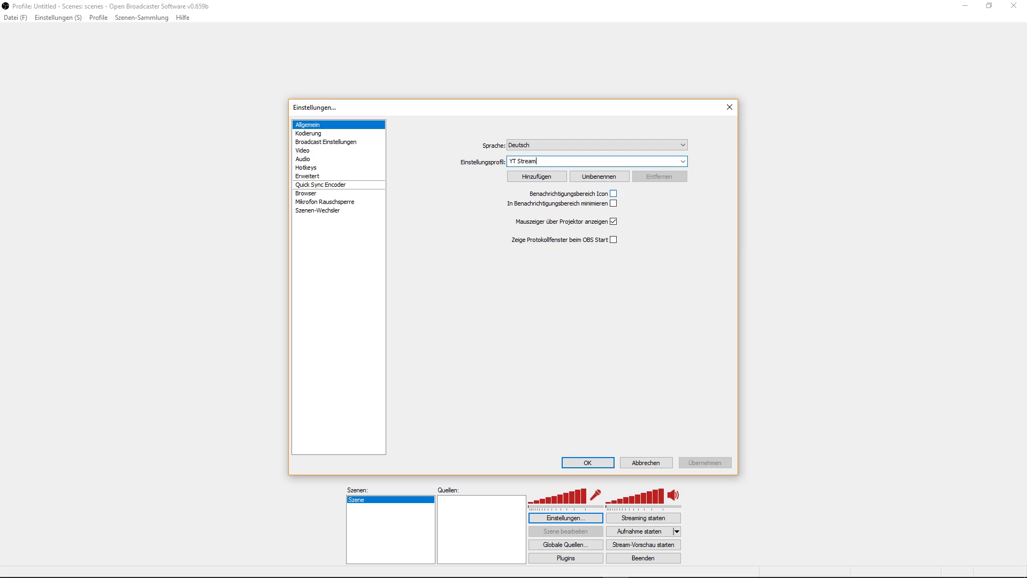
pyautogui.click(518, 174)
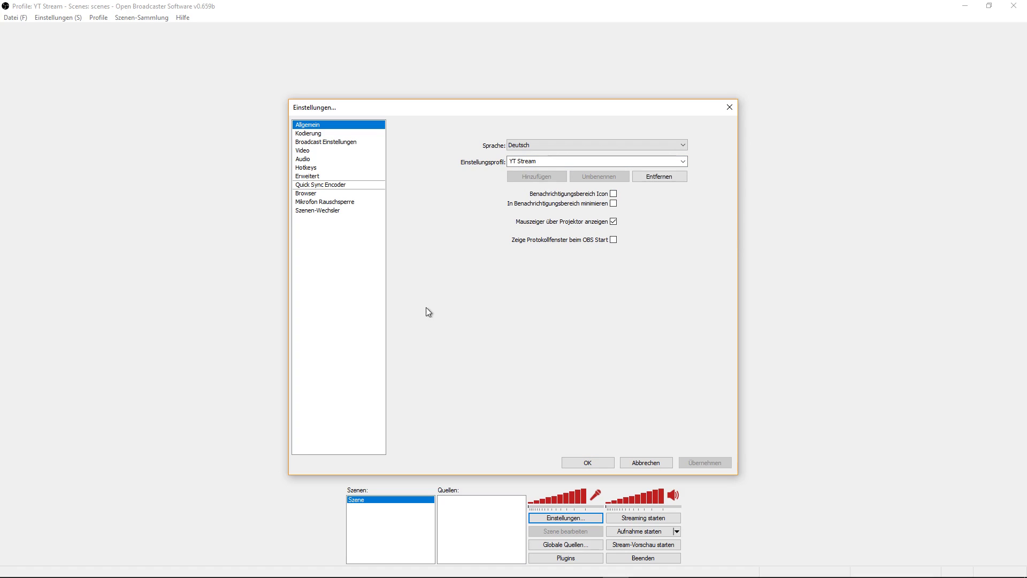
pyautogui.click(330, 133)
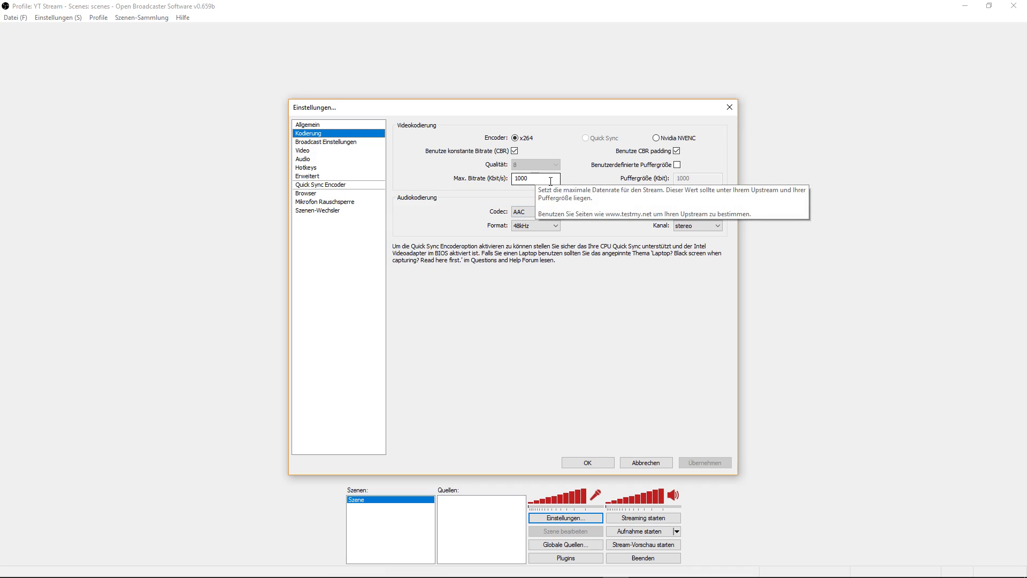
# Switch to Chrome and run an internet connection test on speedtest.net.
pyautogui.click(328, 567)
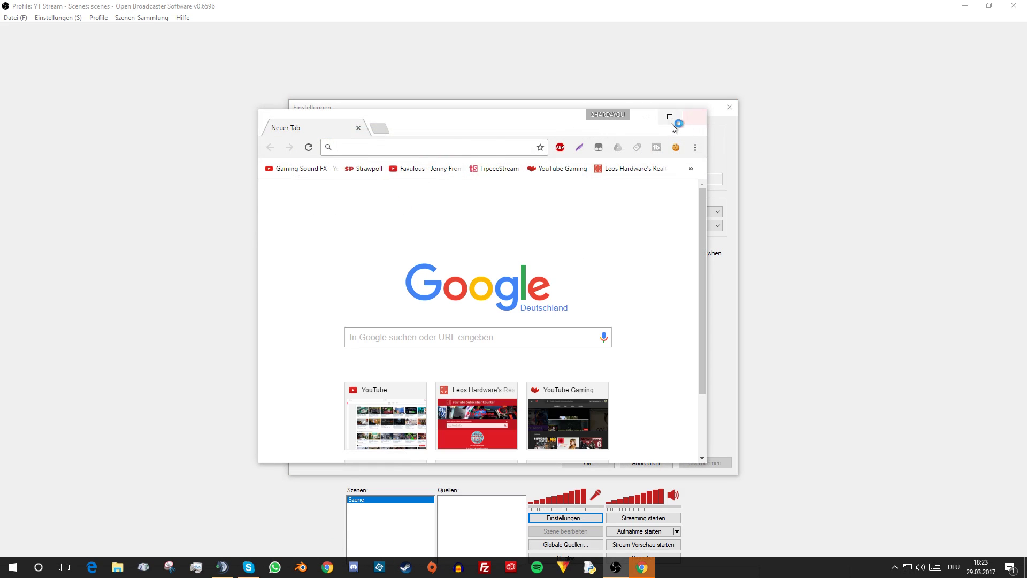
pyautogui.doubleClick(658, 126)
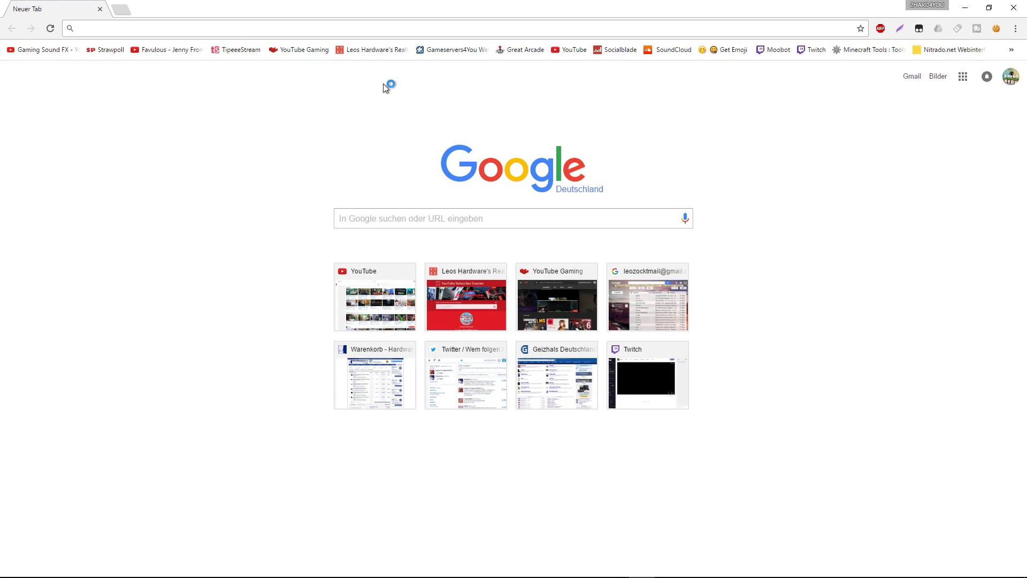
pyautogui.write('speed')
pyautogui.press('Return')
pyautogui.moveTo(407, 8); pyautogui.dragTo(408, 152)
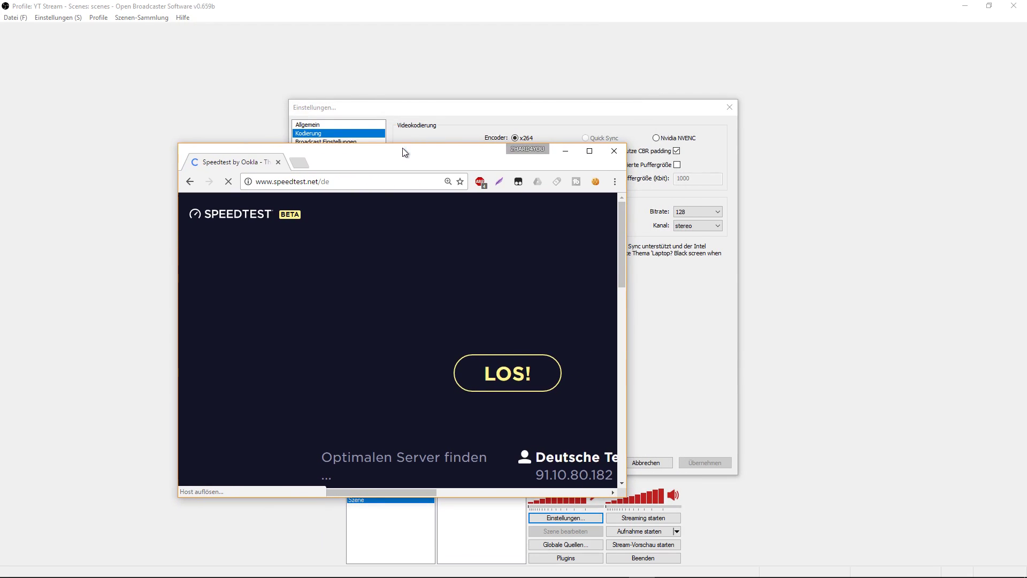
pyautogui.click(590, 152)
pyautogui.click(484, 192)
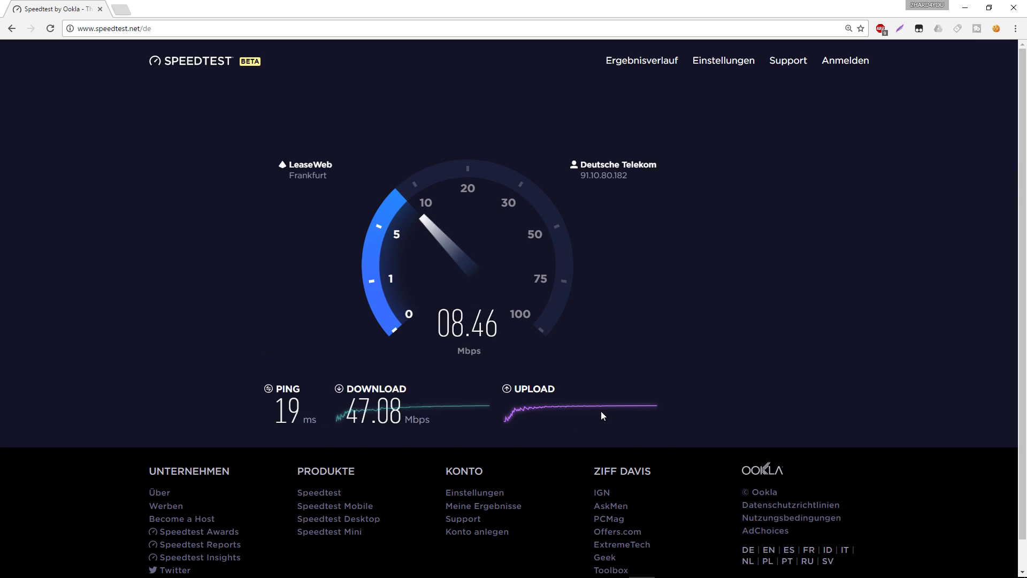
# Examine the upload speed in the speed test result beside the encoding settings, and minimize the browser.
pyautogui.moveTo(516, 8); pyautogui.dragTo(360, 264)
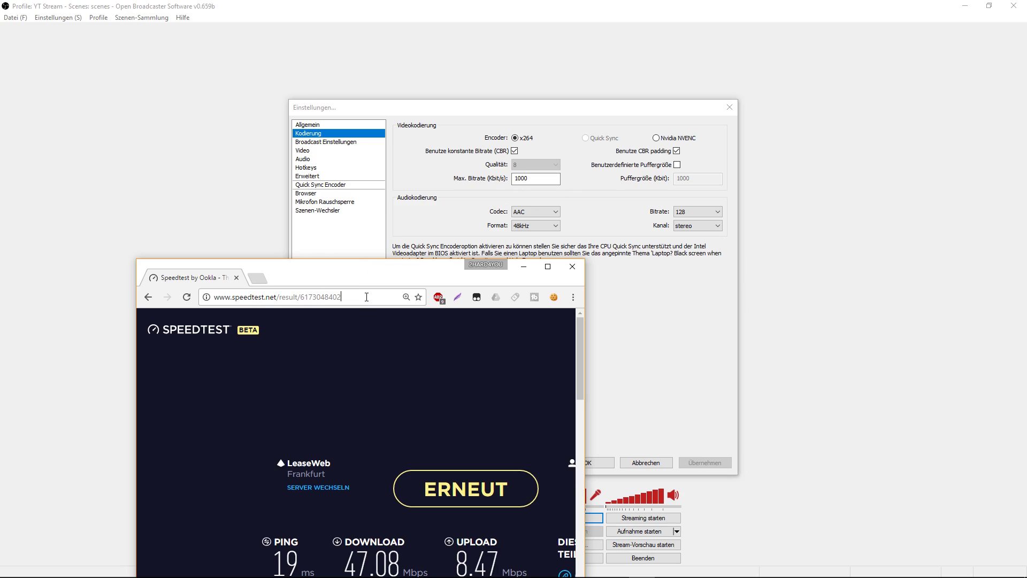
pyautogui.moveTo(375, 271); pyautogui.dragTo(384, 232)
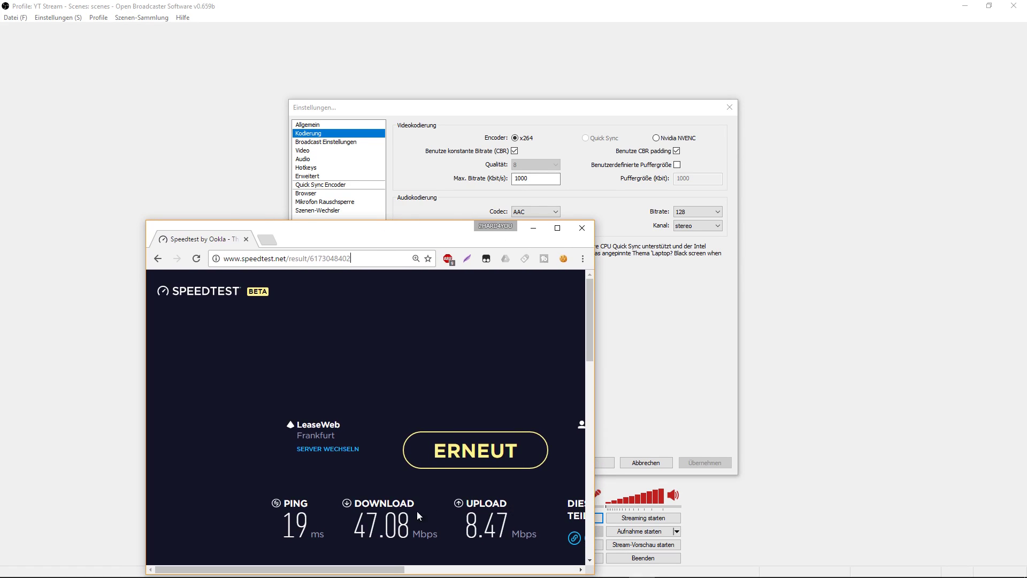
pyautogui.moveTo(374, 571); pyautogui.dragTo(459, 572)
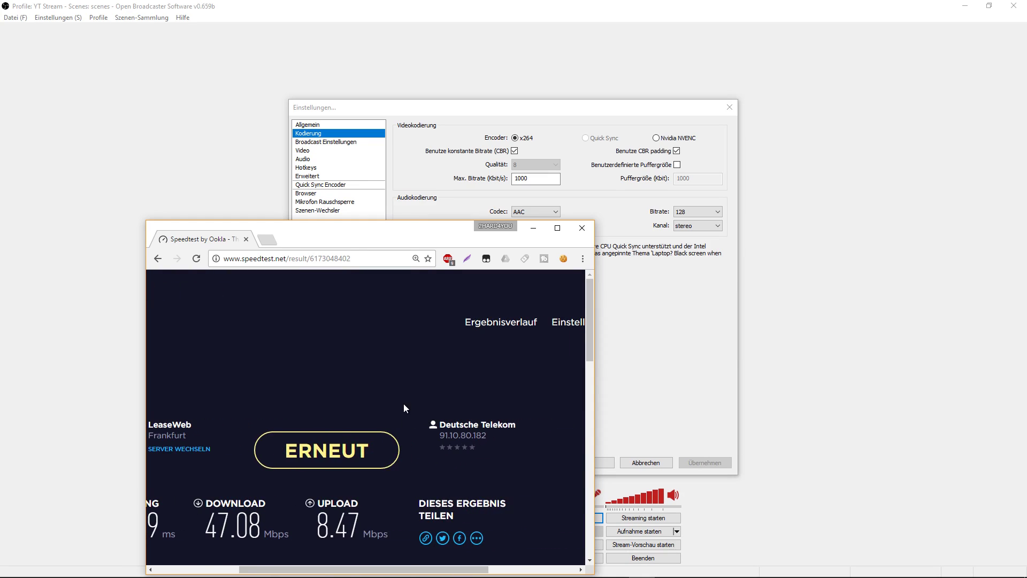
pyautogui.scroll(-3, 405, 408)
pyautogui.scroll(1, 404, 408)
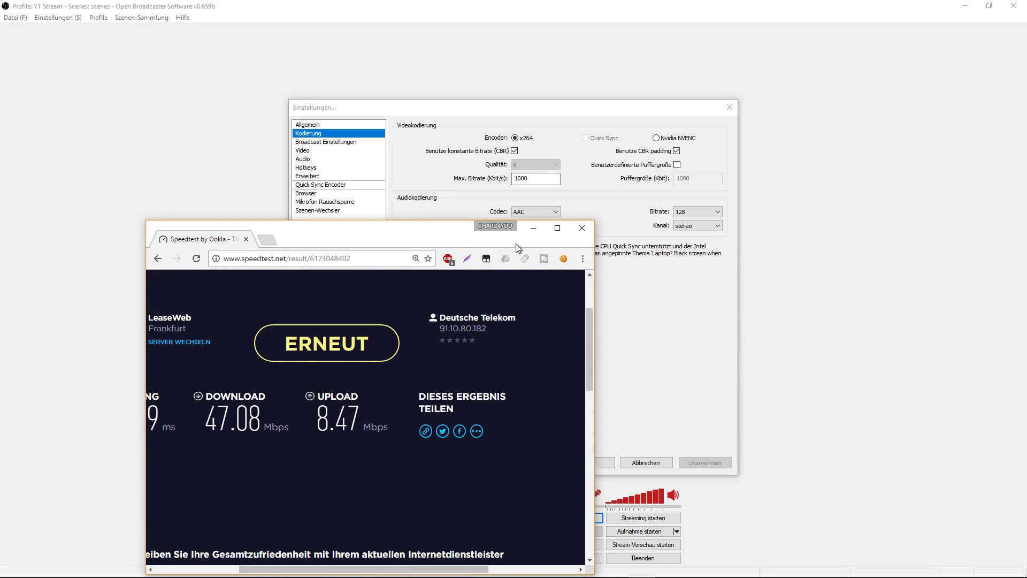
pyautogui.click(533, 227)
# Set the maximum video bitrate to 2500 Kbit/s.
pyautogui.doubleClick(527, 179)
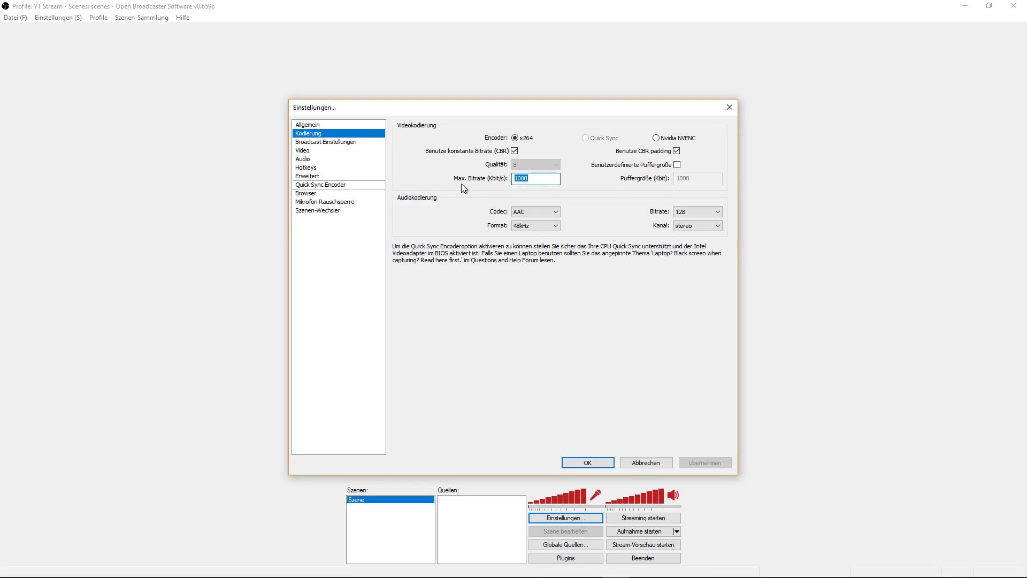
pyautogui.press('BackSpace')
pyautogui.write('2500')
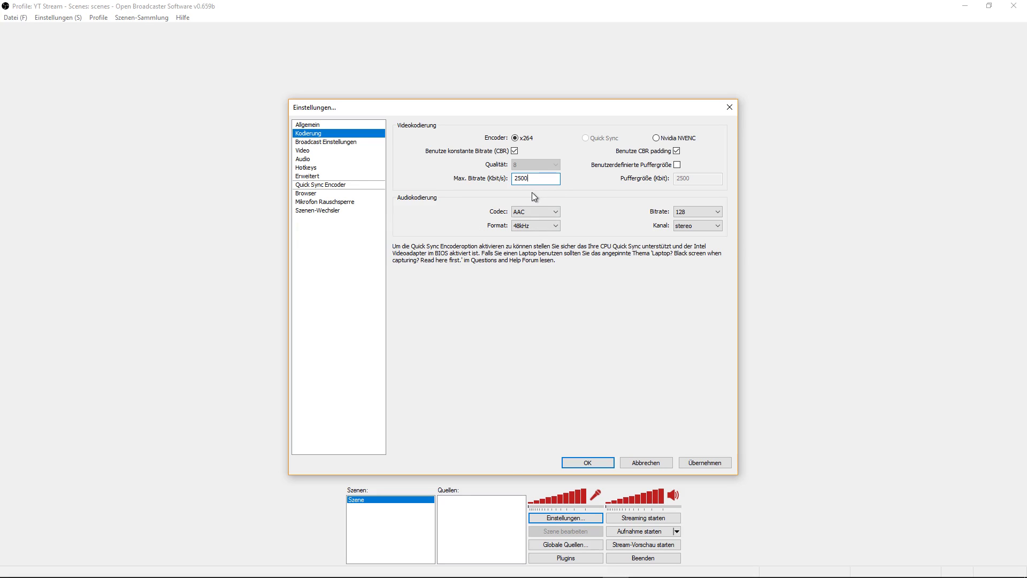
# Try maximum video bitrate values of 3000 and 3500 Kbit/s.
pyautogui.press('BackSpace')
pyautogui.press('BackSpace')
pyautogui.press('BackSpace')
pyautogui.press('BackSpace')
pyautogui.write('3000')
pyautogui.press('BackSpace')
pyautogui.press('BackSpace')
pyautogui.press('BackSpace')
pyautogui.write('500')
# Set the maximum video bitrate to 5000 Kbit/s and apply the encoding settings.
pyautogui.press('BackSpace')
pyautogui.press('BackSpace')
pyautogui.press('BackSpace')
pyautogui.press('BackSpace')
pyautogui.write('500')
pyautogui.click(705, 463)
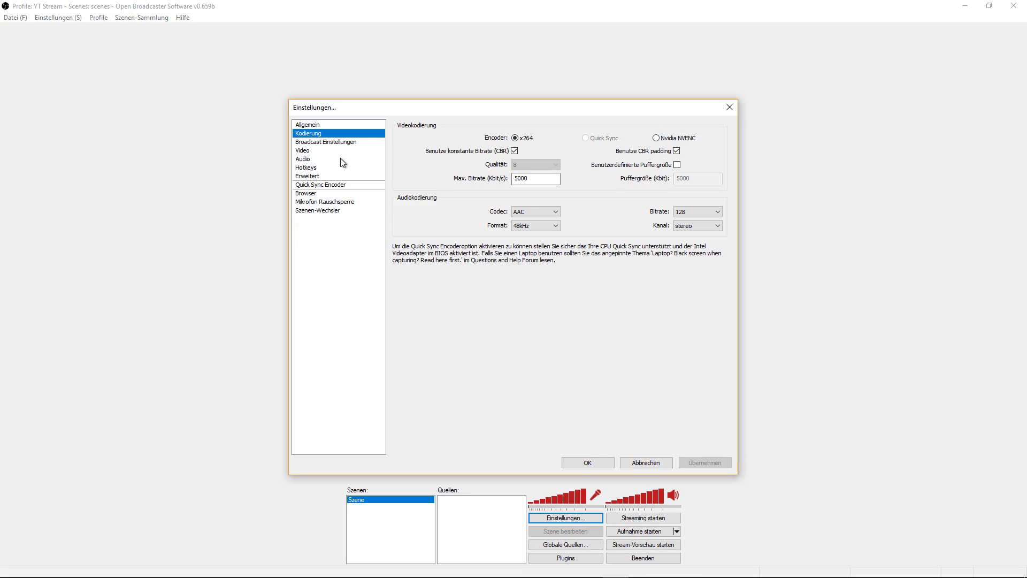
# Set the streaming platform to YouTube / YouTube Gaming in the broadcast settings and apply the change.
pyautogui.click(337, 142)
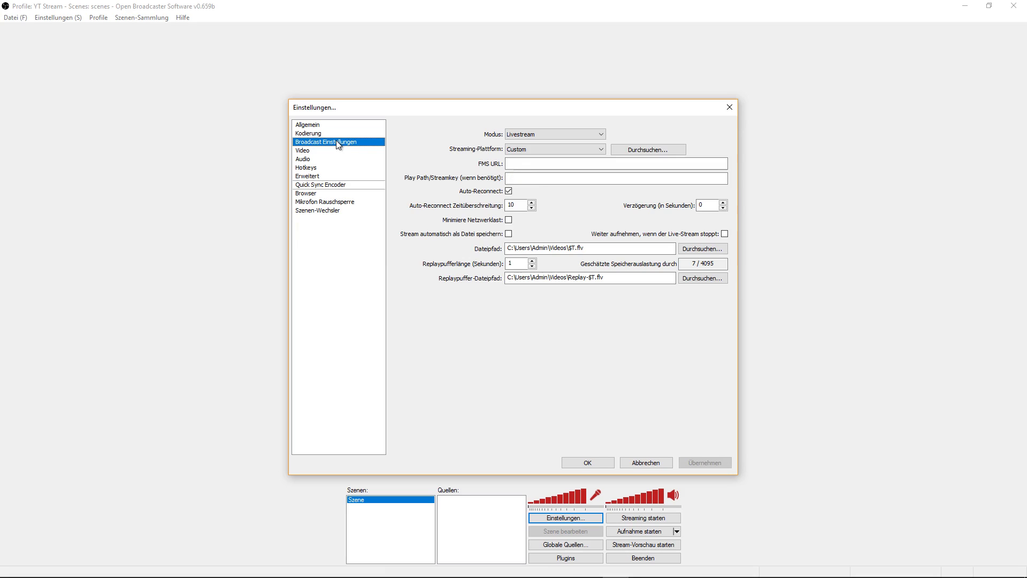
pyautogui.click(523, 151)
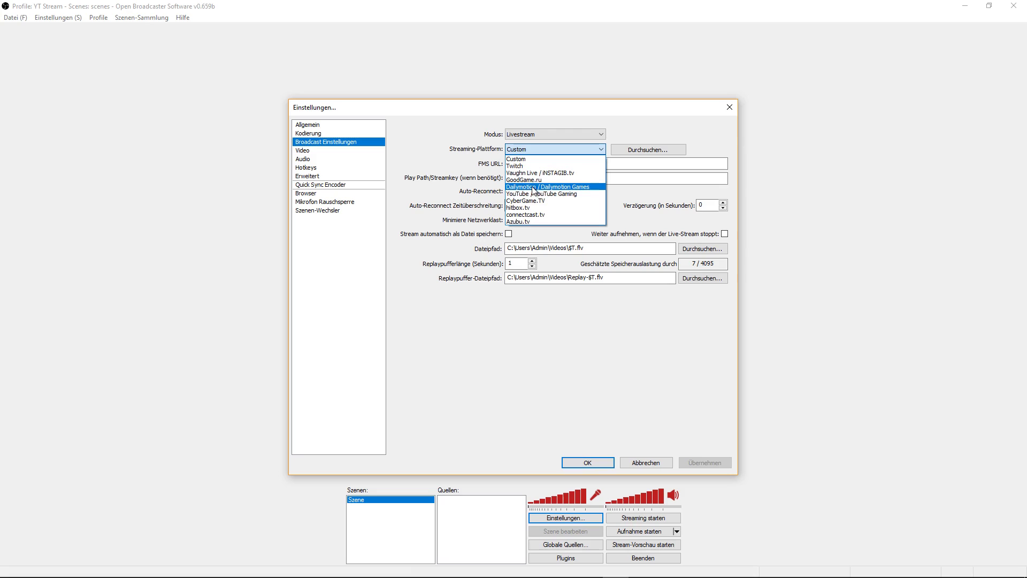
pyautogui.click(552, 194)
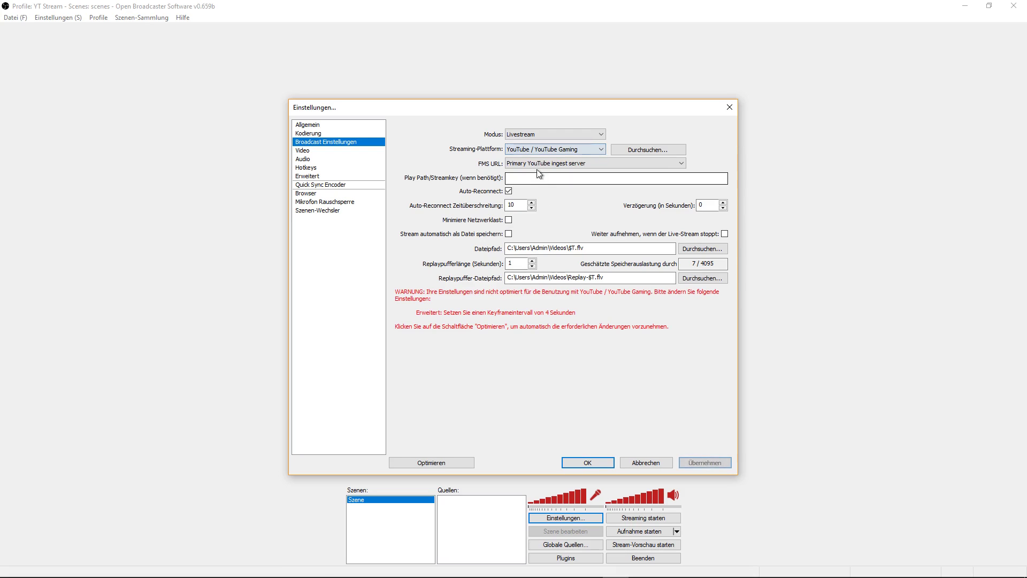
pyautogui.click(703, 463)
# Switch to Chrome and open YouTube in a new tab to look up the stream key.
pyautogui.click(551, 181)
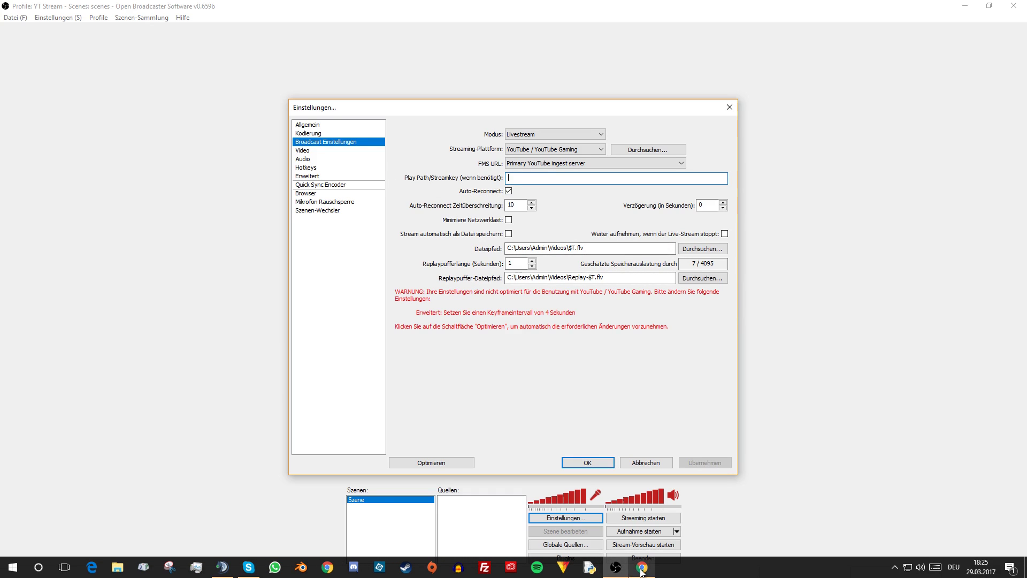
pyautogui.click(642, 567)
pyautogui.click(557, 228)
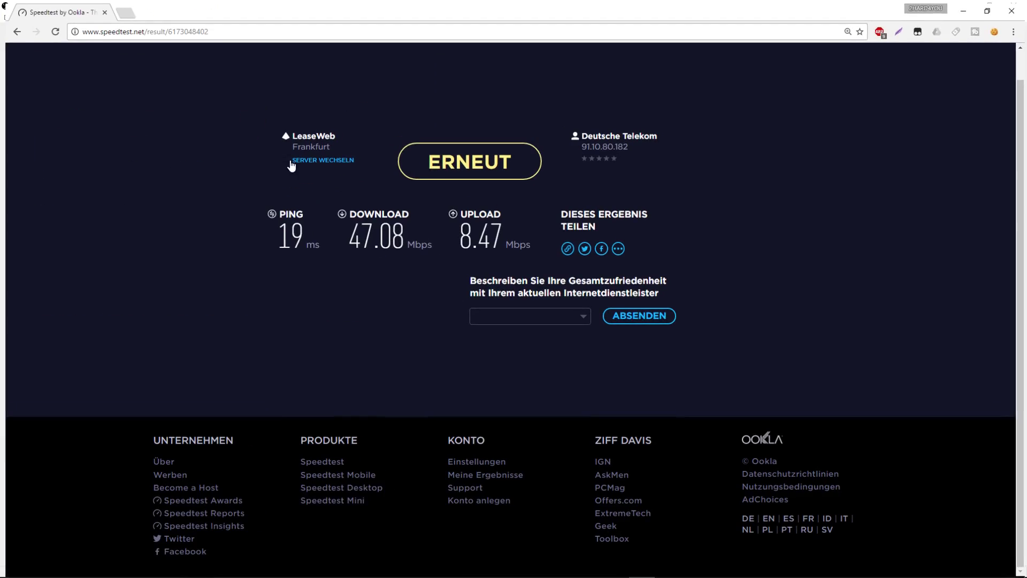
pyautogui.click(121, 10)
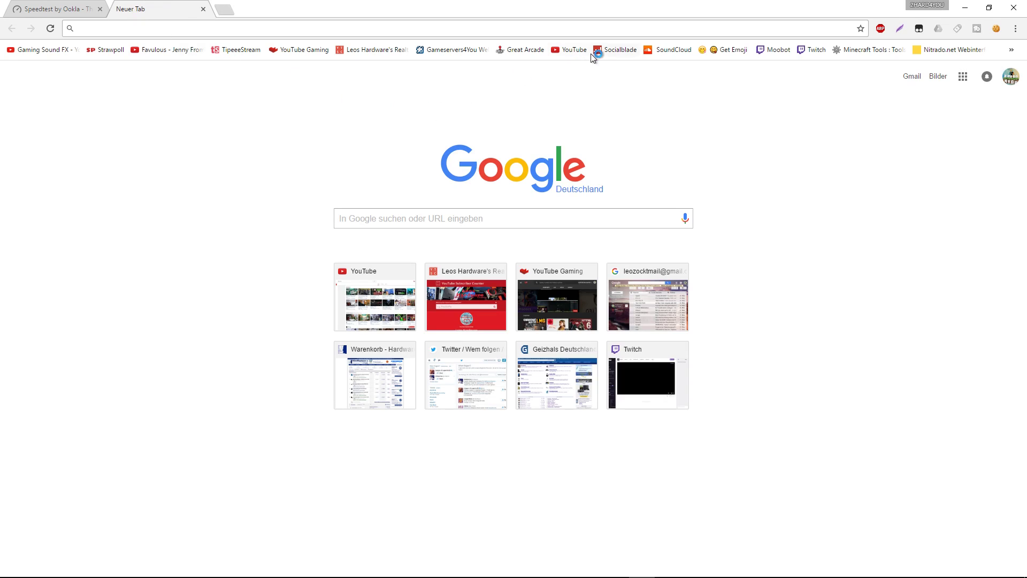
pyautogui.click(558, 50)
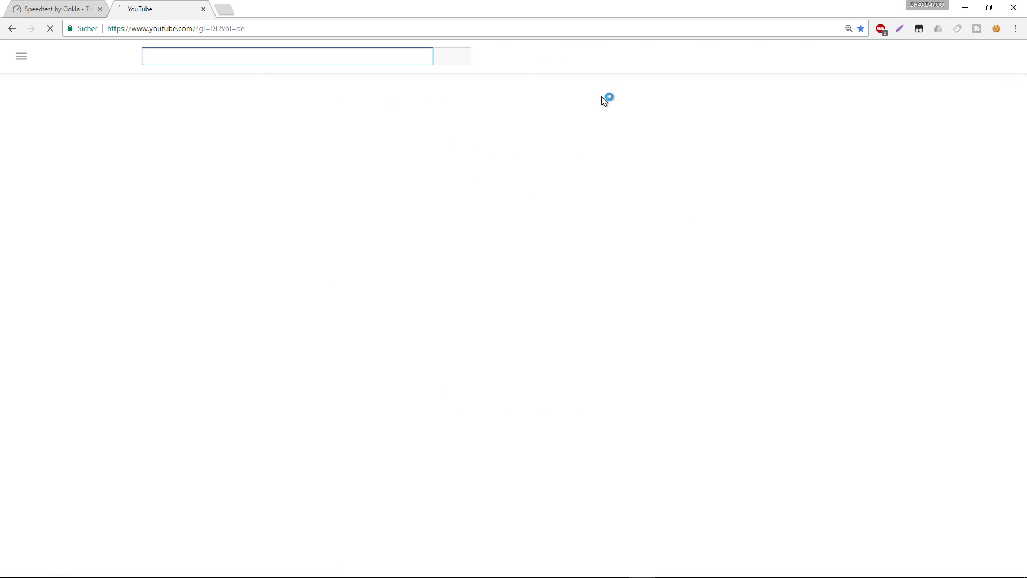
# Switch YouTube to the account of the channel used for streaming.
pyautogui.click(989, 56)
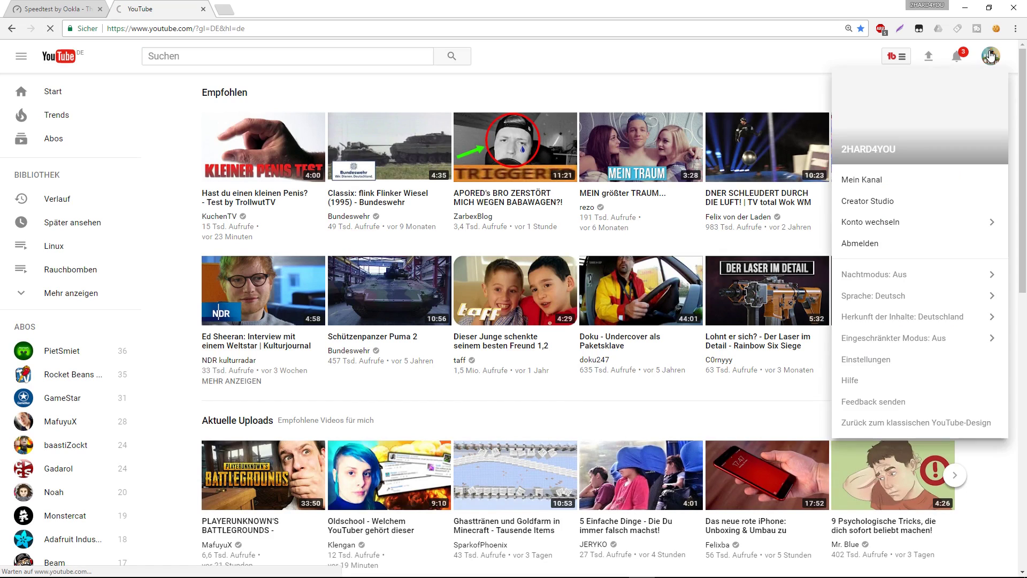
pyautogui.click(885, 227)
pyautogui.click(889, 203)
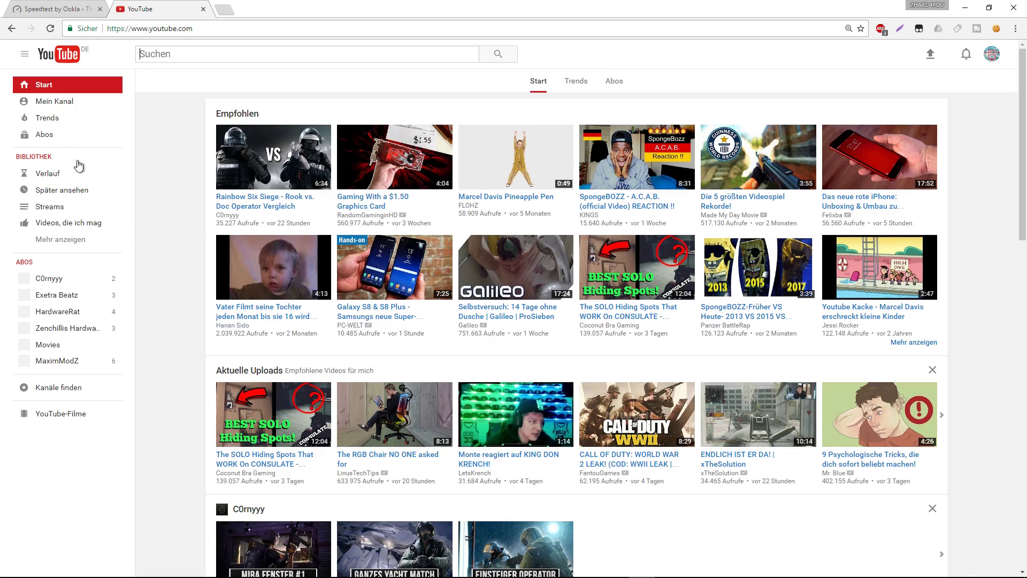
# Open the channel's live dashboard in Creator Studio and bring up the encoder setup with the stream key.
pyautogui.click(55, 101)
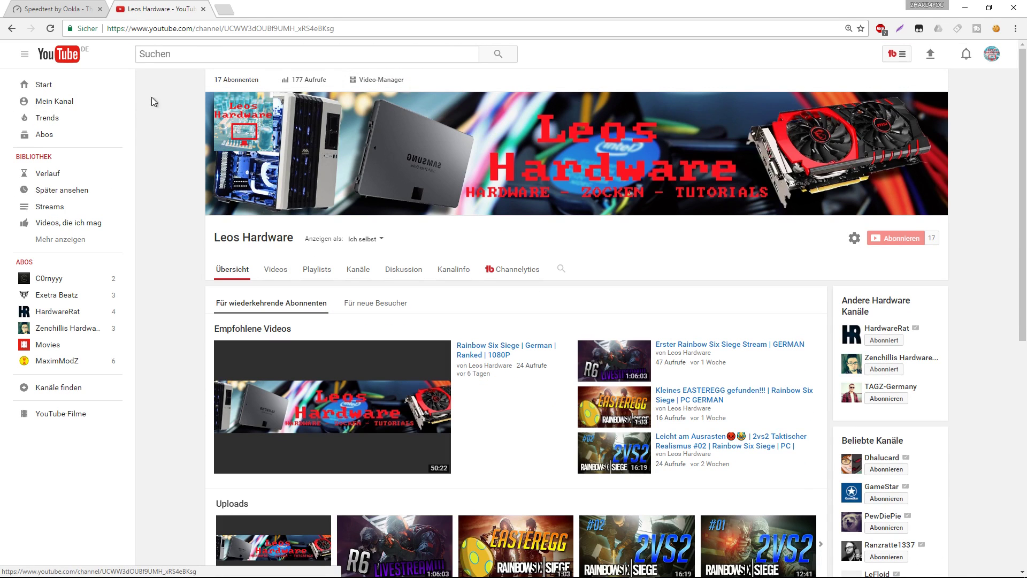
pyautogui.click(382, 81)
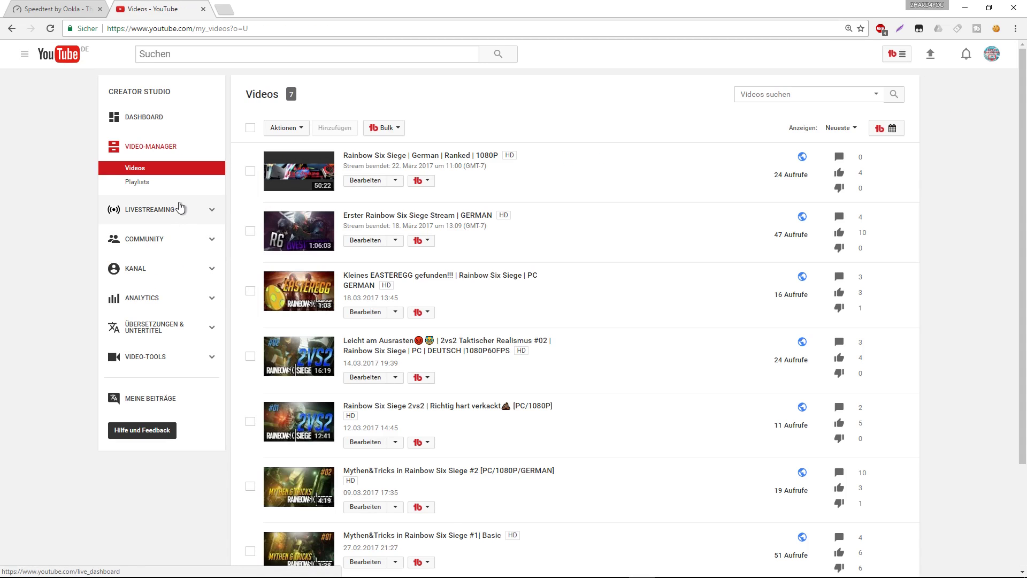
pyautogui.click(178, 213)
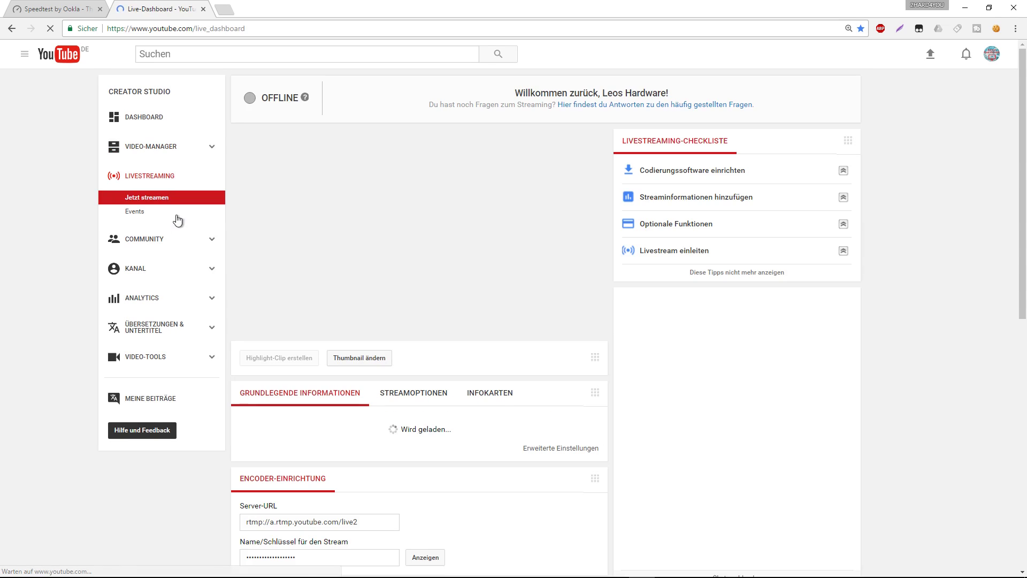
pyautogui.scroll(-4, 407, 444)
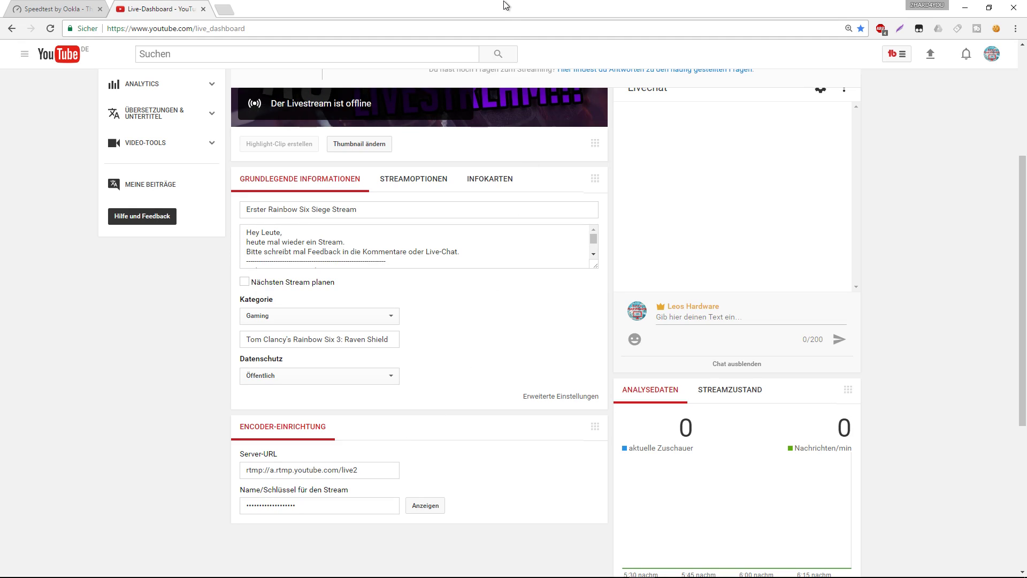
# Minimize the browser, paste the stream key into the OBS broadcast settings and apply it.
pyautogui.moveTo(505, 6); pyautogui.dragTo(598, 232)
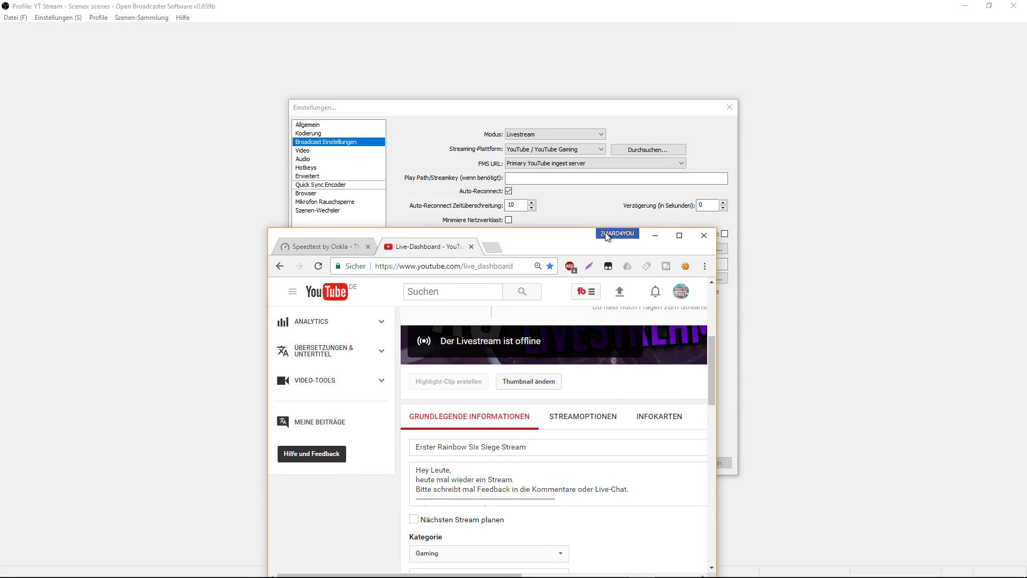
pyautogui.click(656, 239)
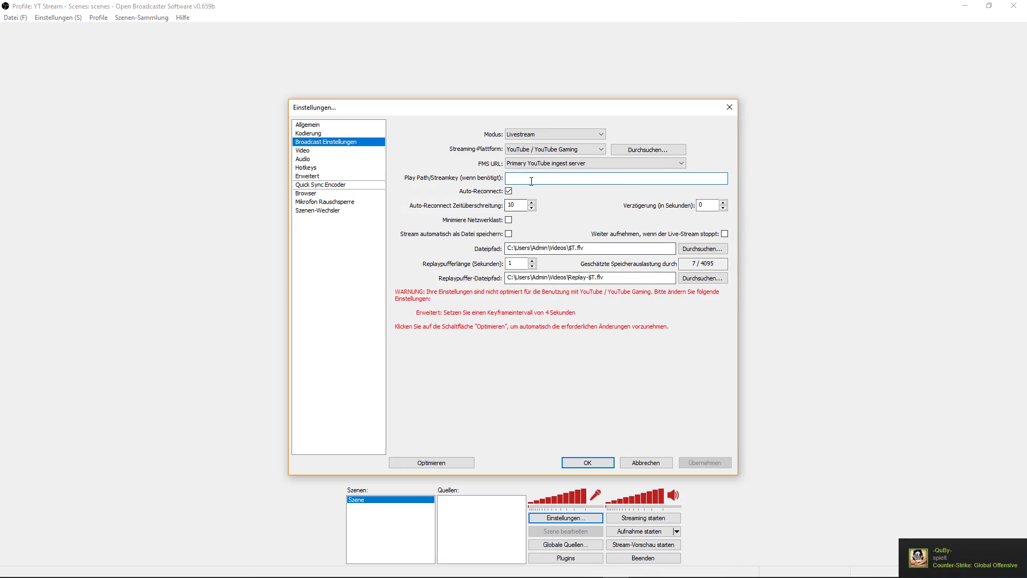
pyautogui.hotkey('ctrl', 'v')
pyautogui.click(705, 467)
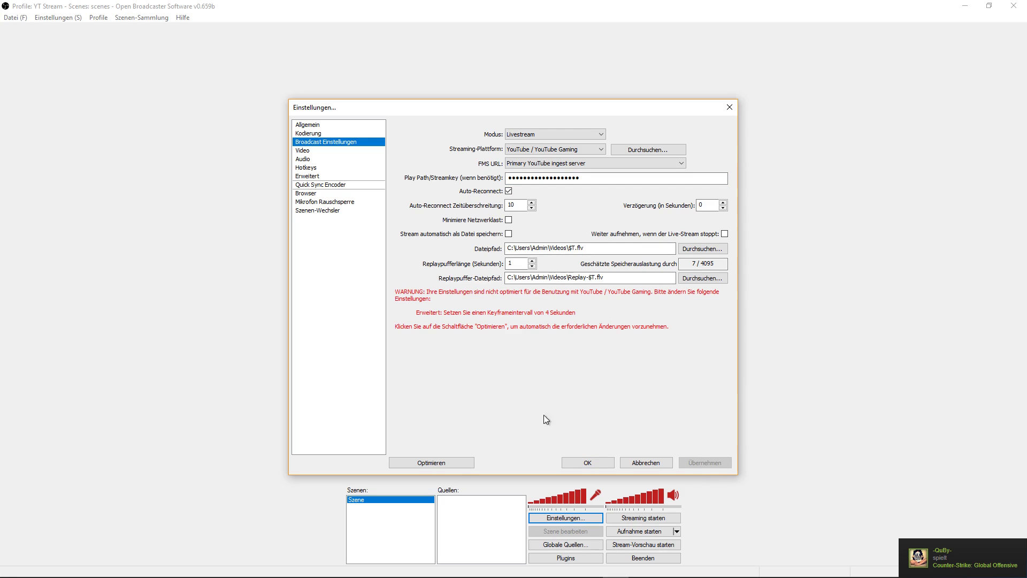
# Optimize the settings for YouTube by accepting the 4-second keyframe interval, and open the video settings.
pyautogui.click(431, 465)
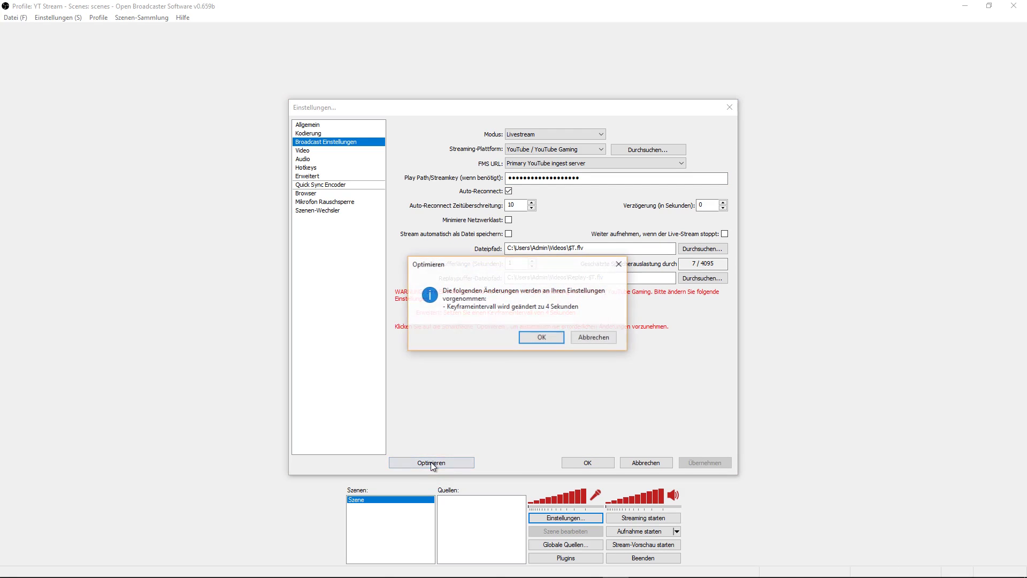
pyautogui.click(549, 338)
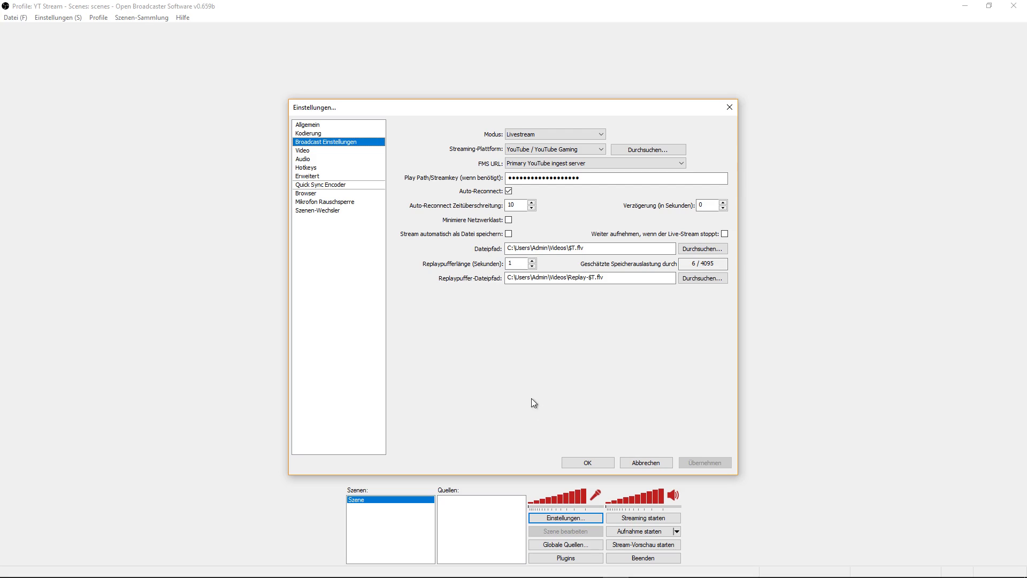
pyautogui.click(326, 152)
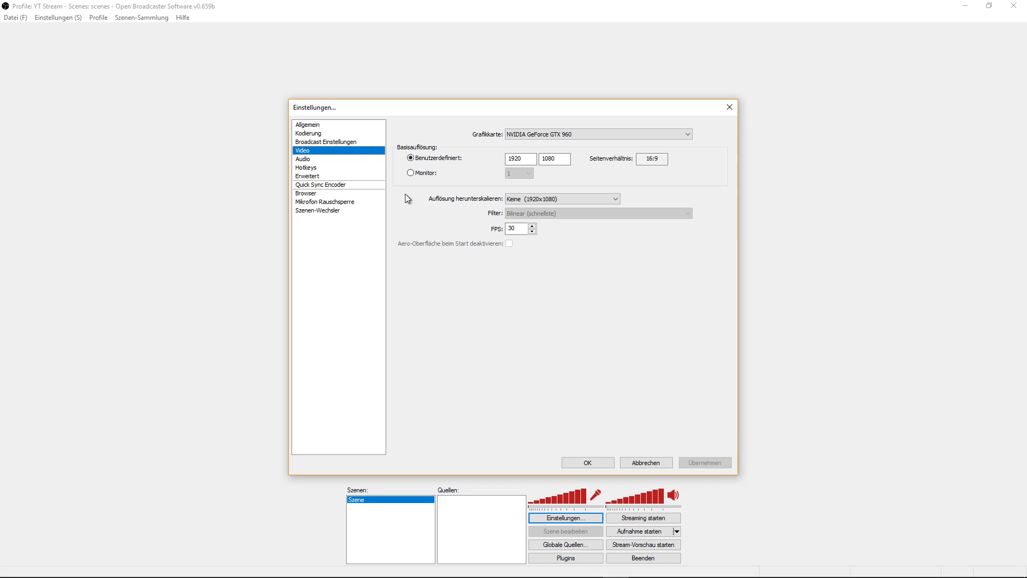
# Choose Mikrofon (3- USB Microphone) as the microphone device in the audio settings and apply it.
pyautogui.click(306, 159)
pyautogui.click(573, 148)
pyautogui.click(560, 174)
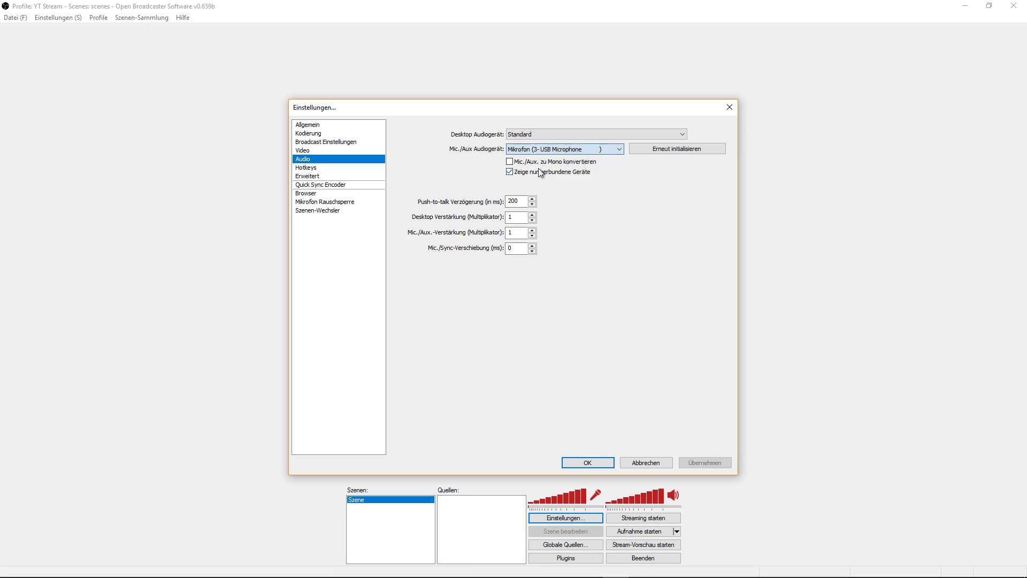
pyautogui.click(717, 462)
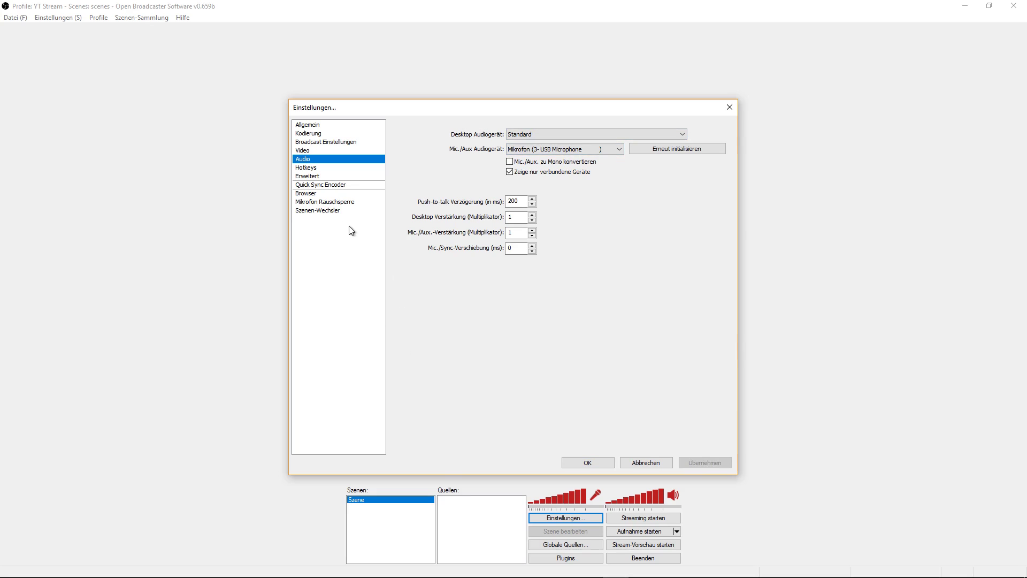
# Set the encoding profile to main in the advanced settings and apply it.
pyautogui.click(318, 177)
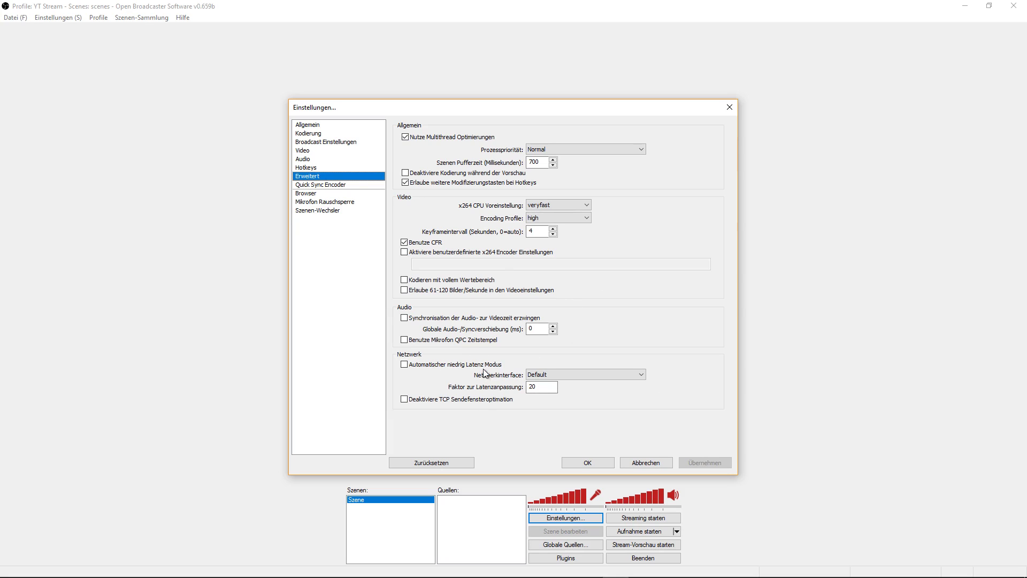
pyautogui.click(569, 219)
pyautogui.click(561, 225)
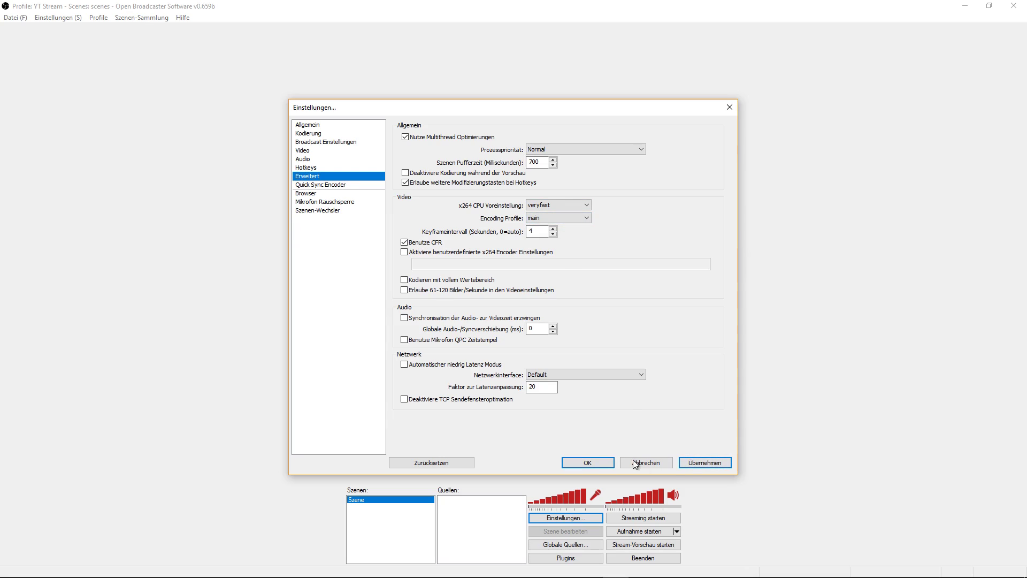
pyautogui.click(720, 462)
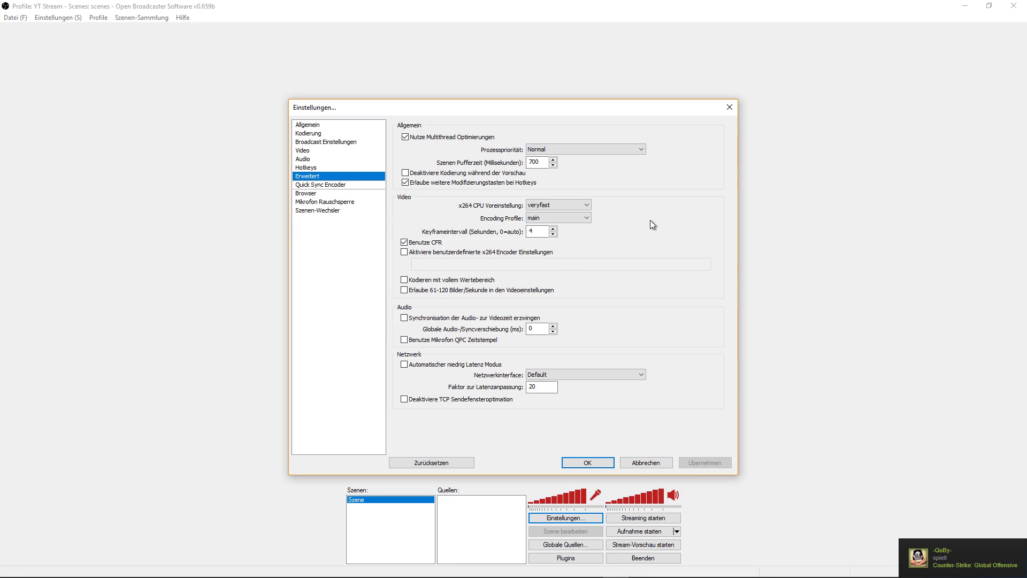
pyautogui.click(574, 206)
pyautogui.click(572, 203)
pyautogui.click(572, 203)
pyautogui.click(572, 203)
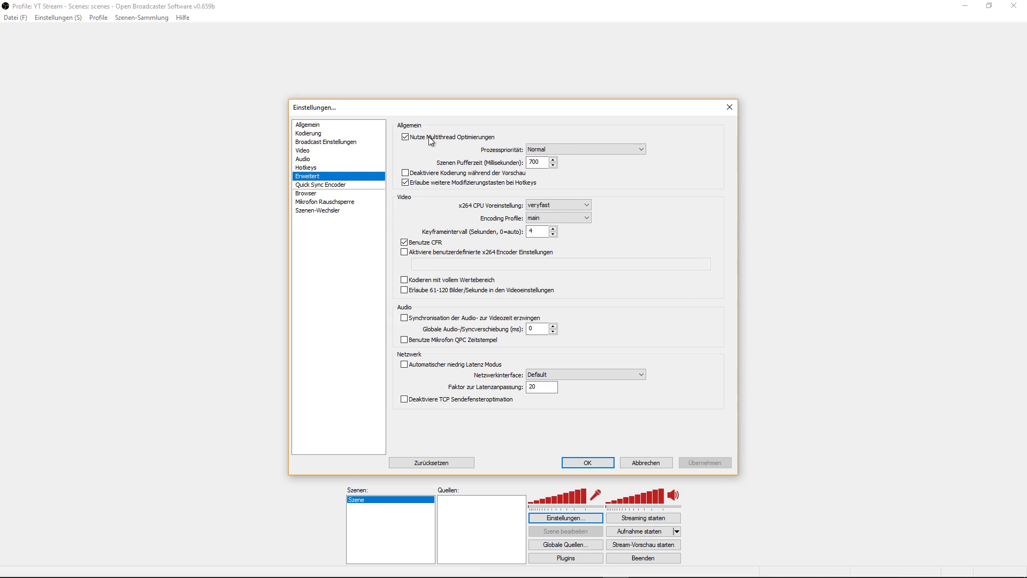
# Activate the microphone noise gate preview and set the close threshold to -25 dB and the open threshold to -20 dB.
pyautogui.click(311, 201)
pyautogui.click(439, 143)
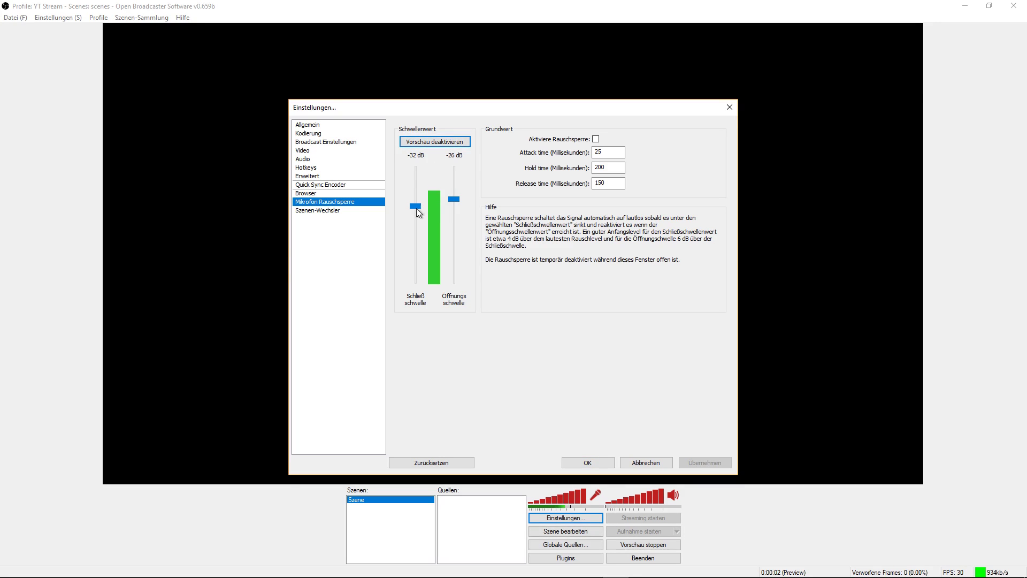
pyautogui.moveTo(417, 209); pyautogui.dragTo(453, 182)
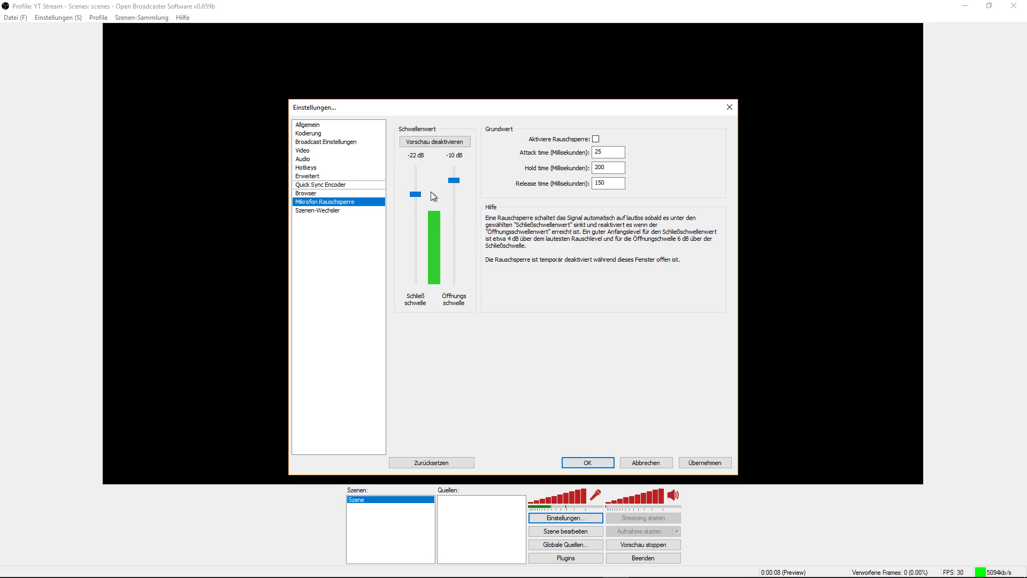
pyautogui.moveTo(418, 194); pyautogui.dragTo(419, 197)
pyautogui.click(715, 463)
# Enable the noise gate, apply and close the settings, and stop the stream preview.
pyautogui.click(596, 140)
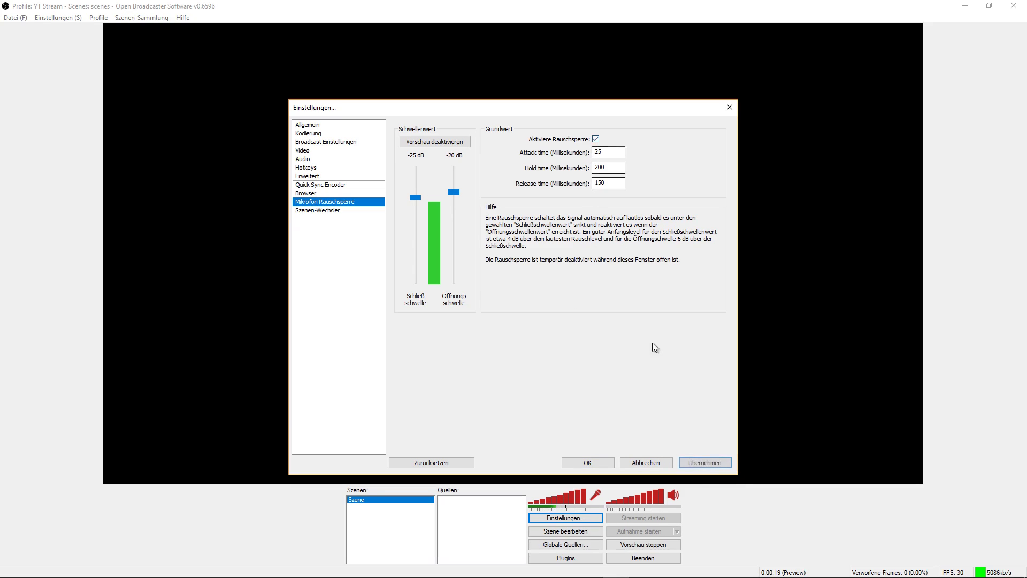
pyautogui.click(698, 463)
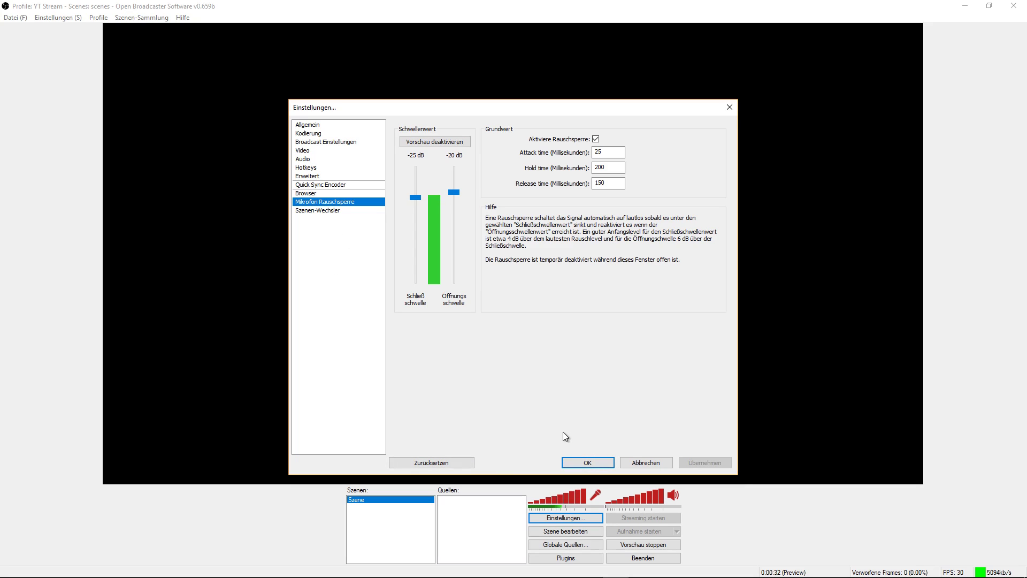
pyautogui.click(578, 462)
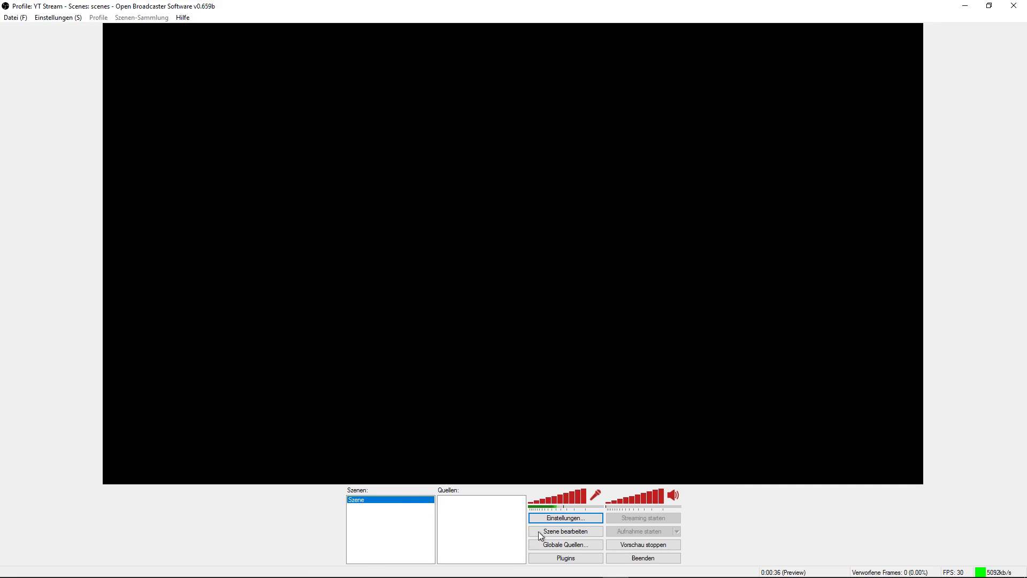
pyautogui.click(660, 544)
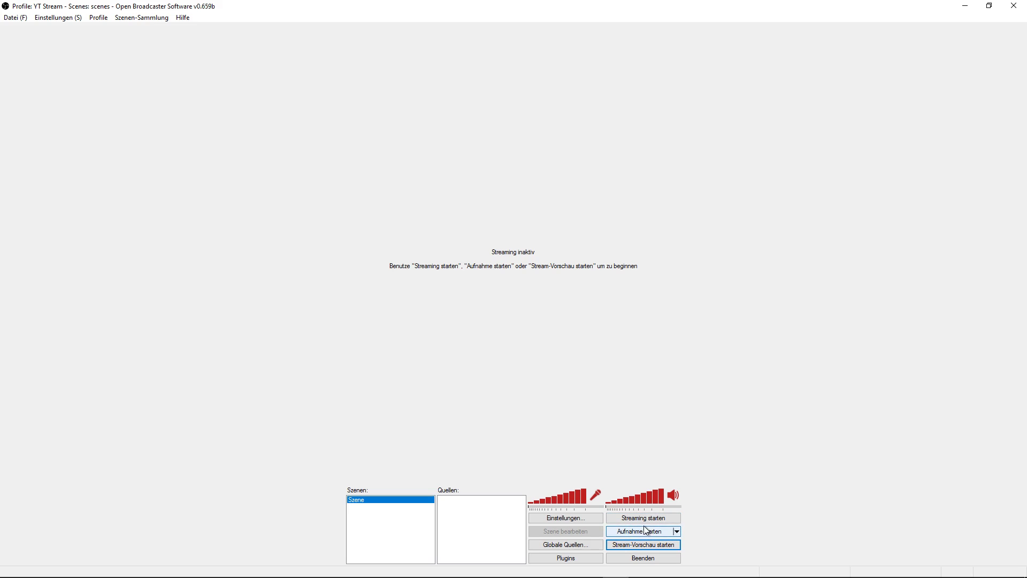
pyautogui.rightClick(455, 518)
pyautogui.moveTo(493, 525)
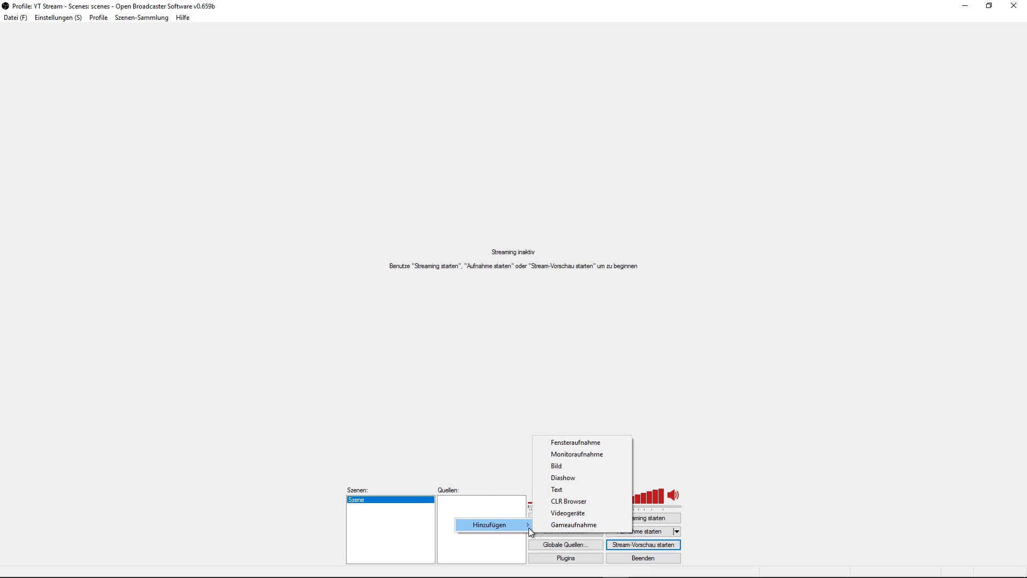
pyautogui.click(577, 502)
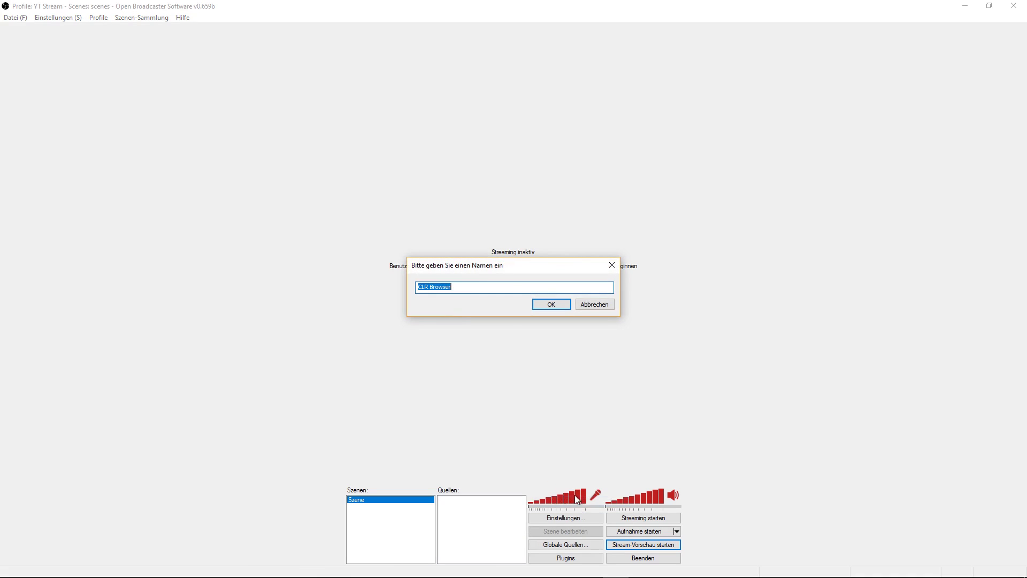
pyautogui.click(587, 306)
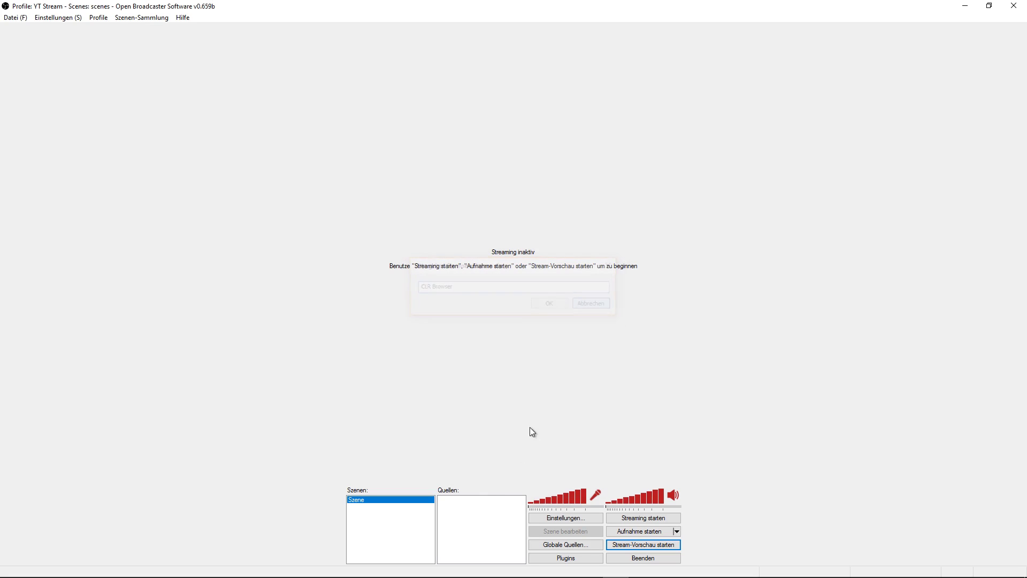
# Add a Monitoraufnahme source for monitor 1 with the default capture settings, and briefly run the stream preview.
pyautogui.rightClick(484, 506)
pyautogui.click(465, 513)
pyautogui.rightClick(447, 507)
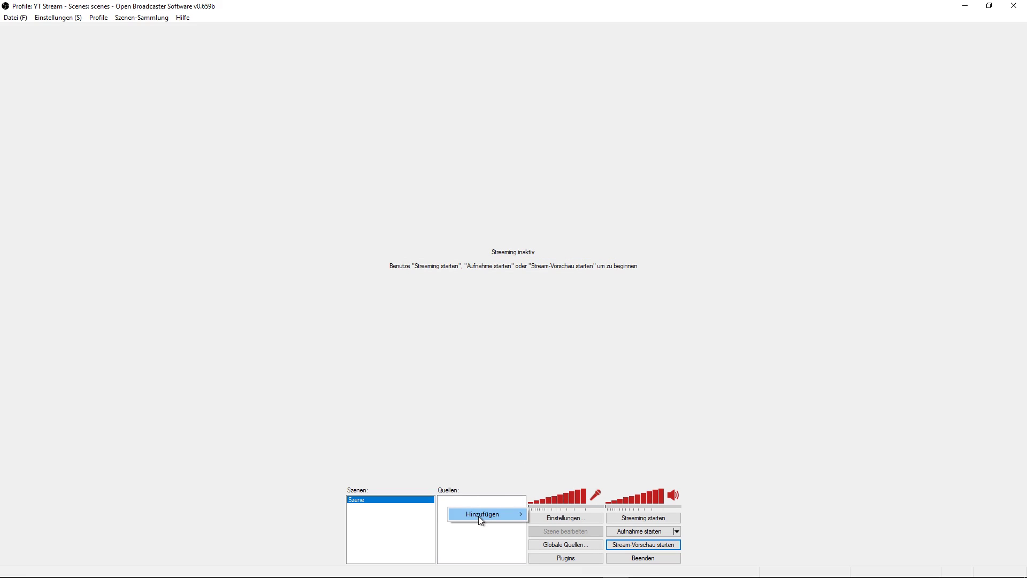
pyautogui.moveTo(478, 516)
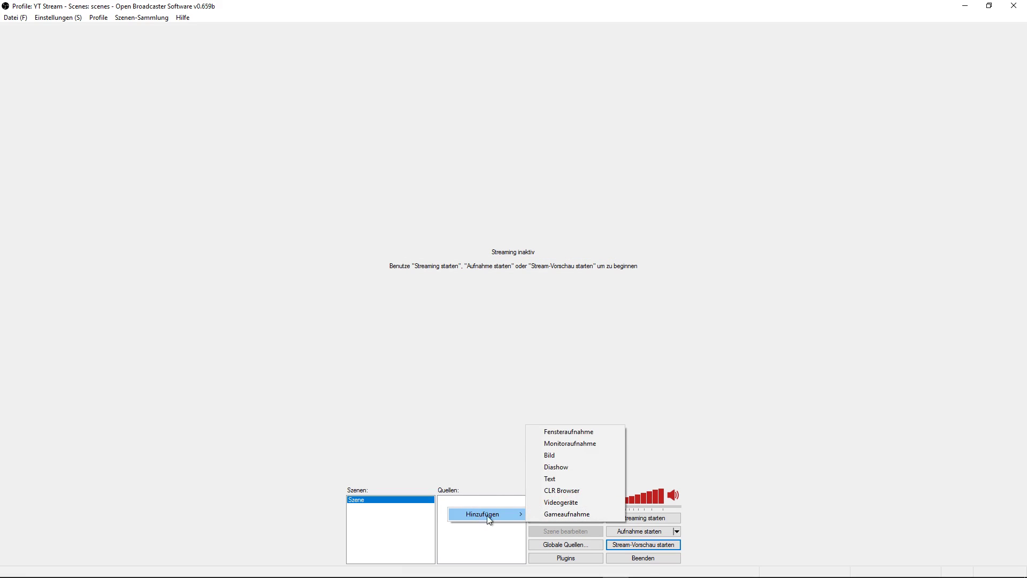
pyautogui.click(576, 441)
pyautogui.click(549, 305)
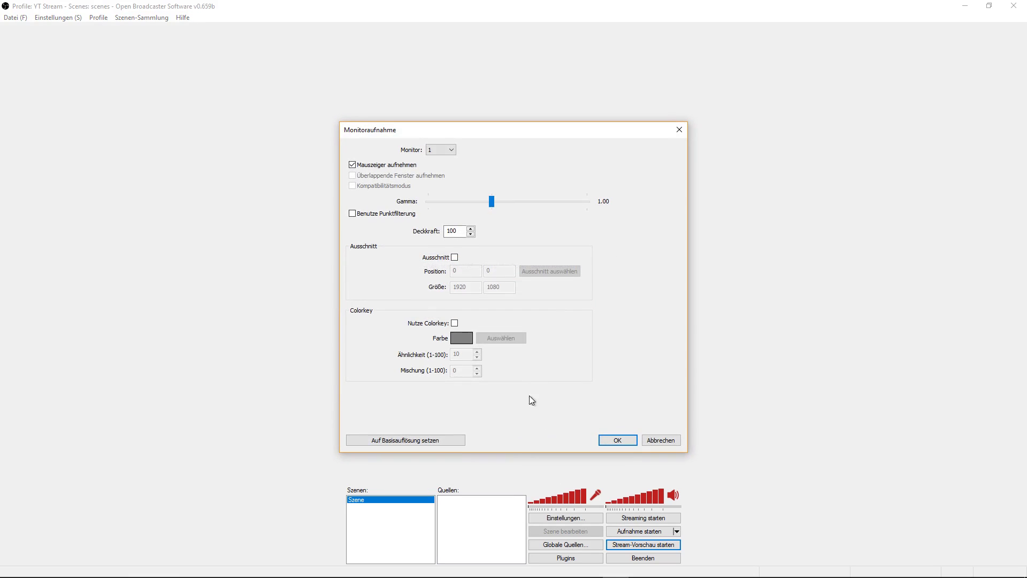
pyautogui.click(619, 443)
pyautogui.click(637, 544)
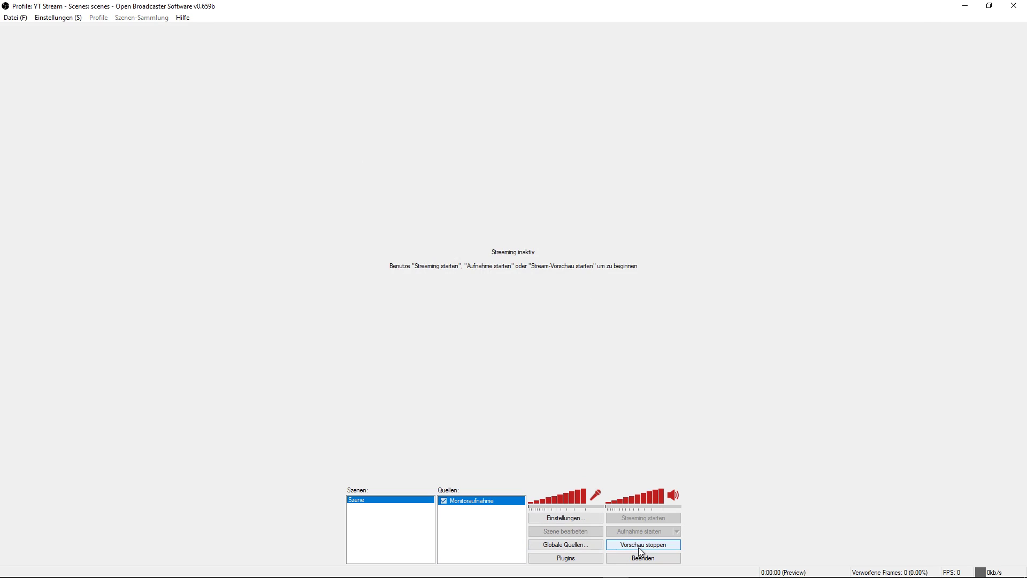
pyautogui.click(639, 547)
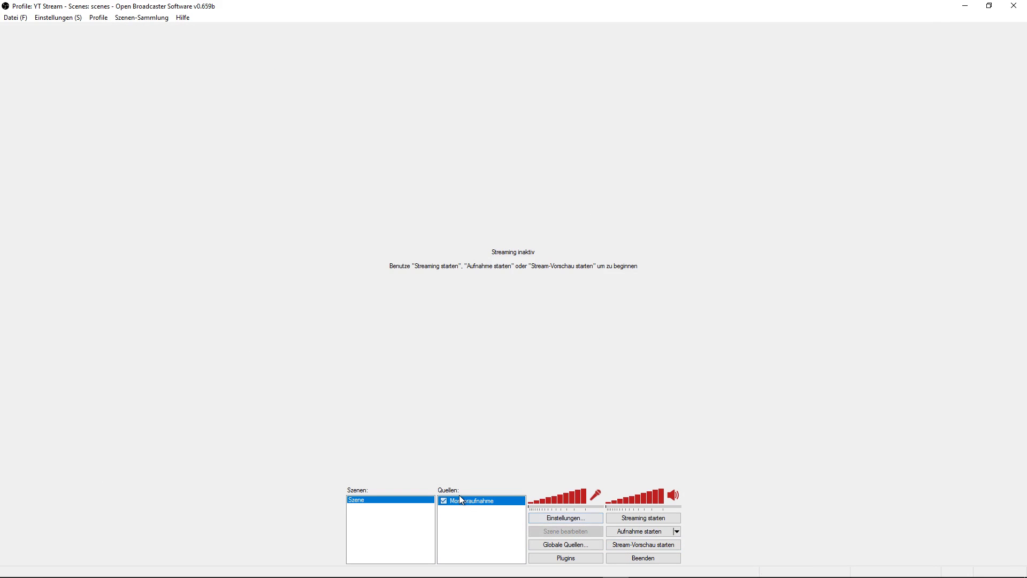
# Delete the Monitoraufnahme source from the scene.
pyautogui.rightClick(473, 503)
pyautogui.click(508, 463)
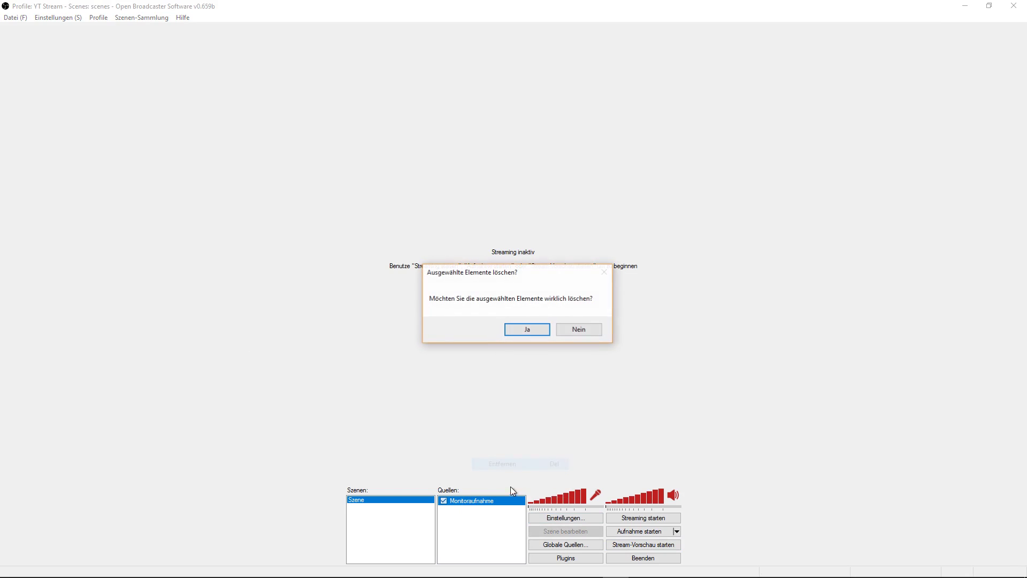
pyautogui.click(528, 328)
pyautogui.rightClick(477, 519)
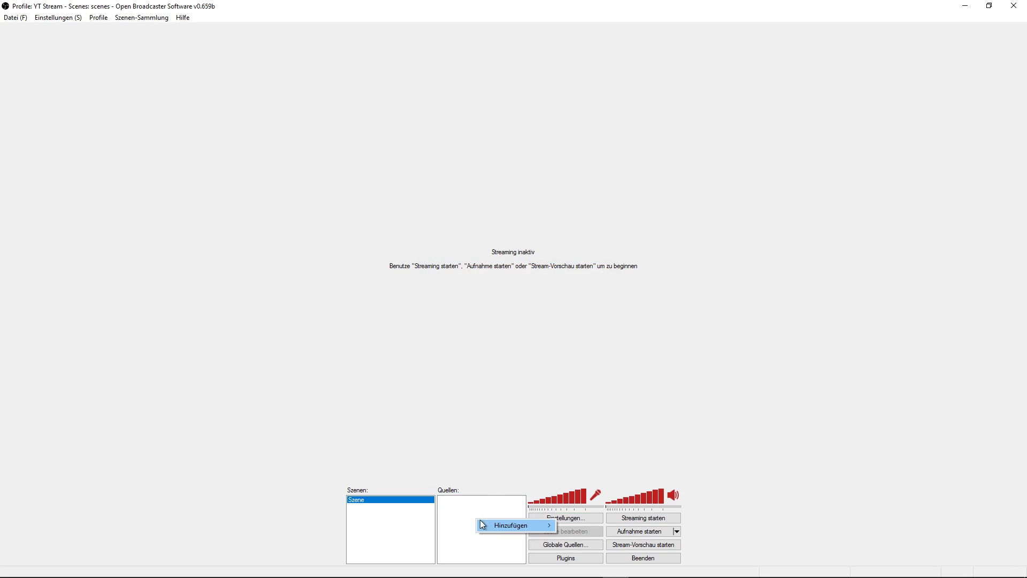
pyautogui.moveTo(539, 524)
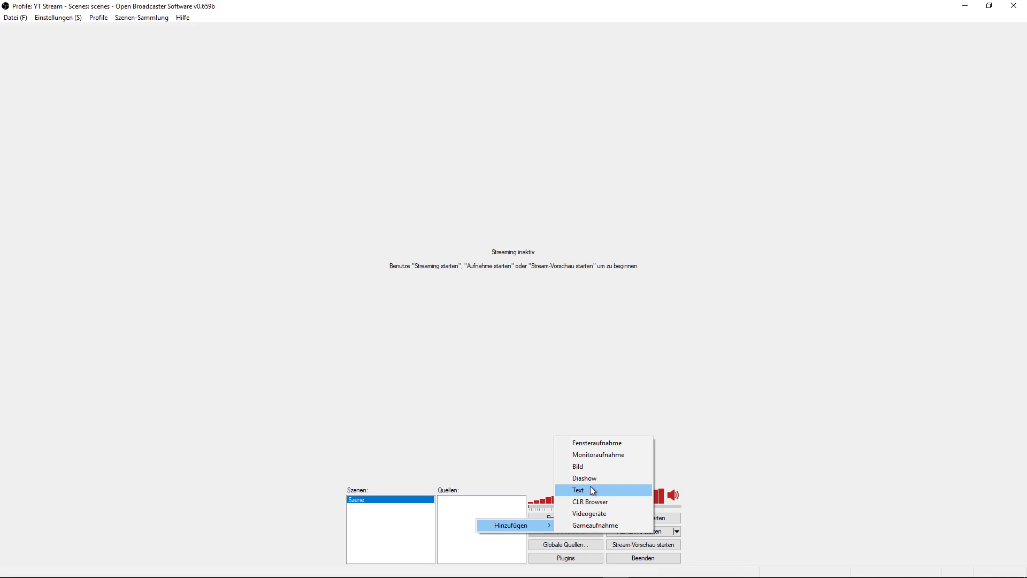
pyautogui.click(601, 444)
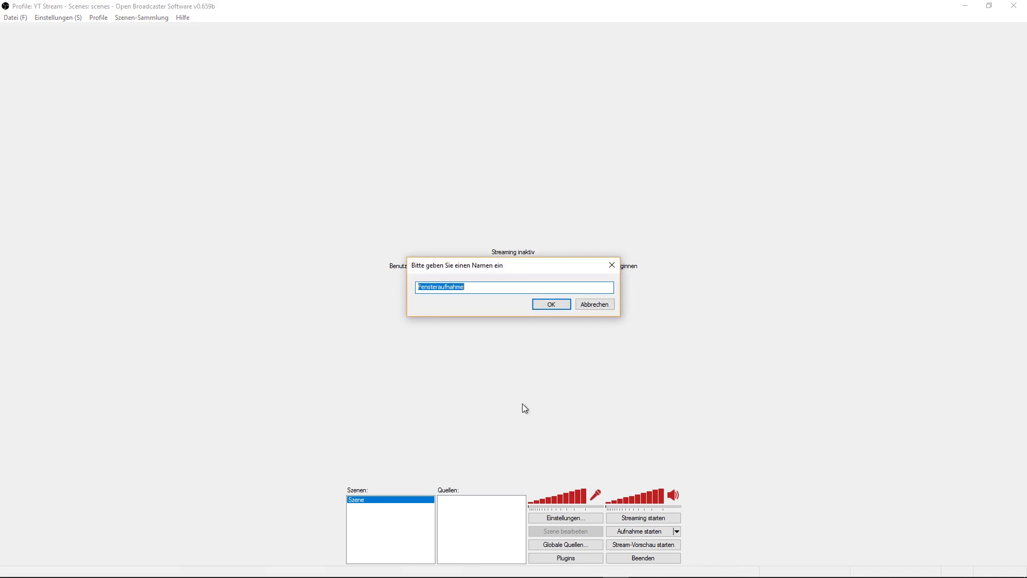
pyautogui.click(590, 308)
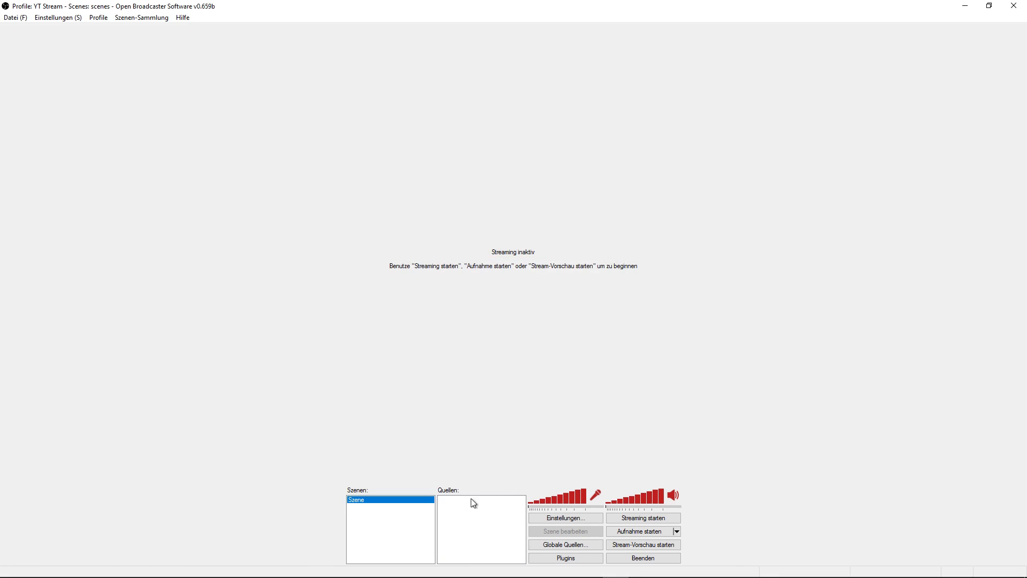
# Restore the maximized OBS window to a smaller size and rename the existing scene as YT GM.
pyautogui.moveTo(547, 5); pyautogui.dragTo(586, 190)
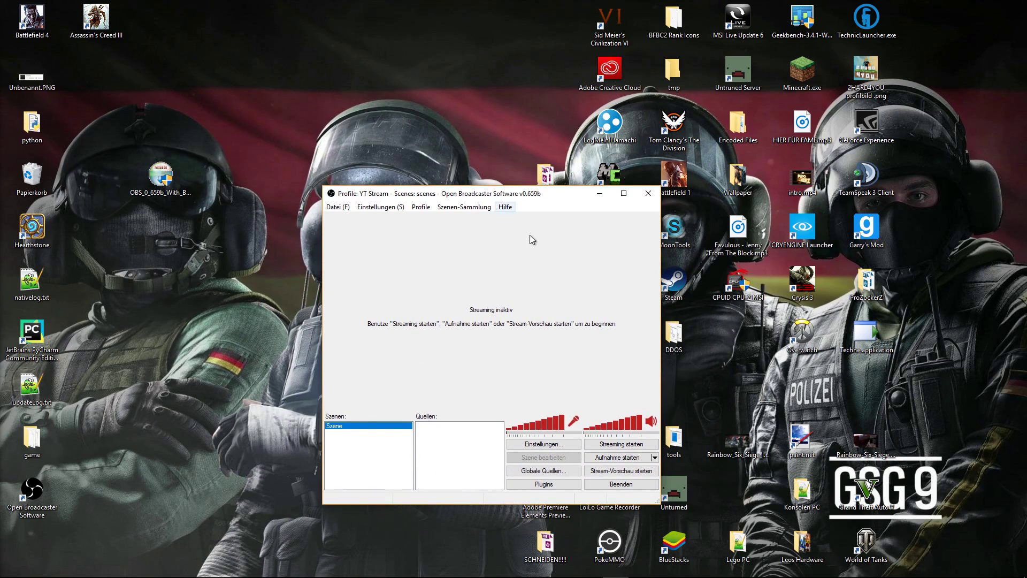
pyautogui.rightClick(363, 427)
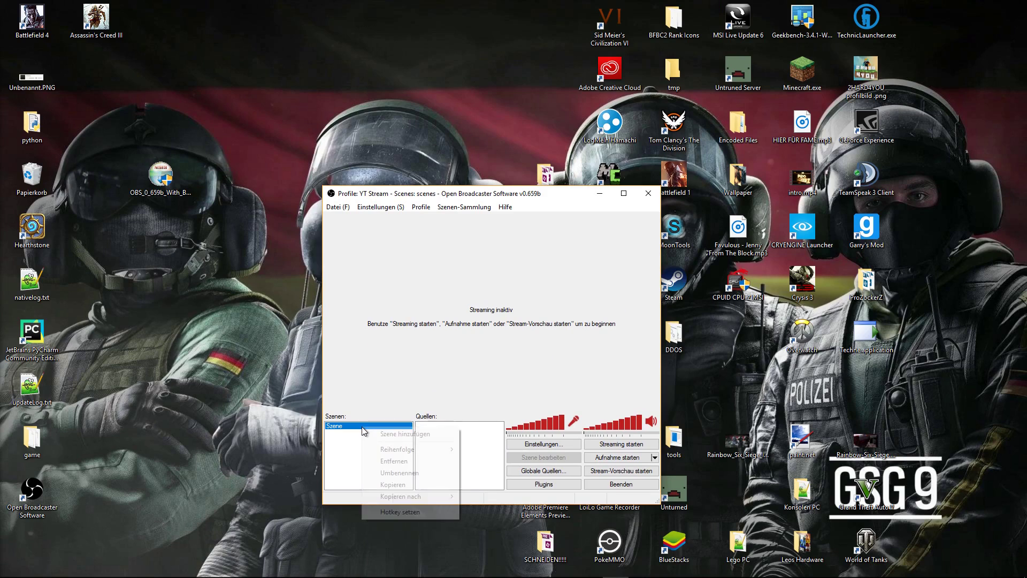
pyautogui.click(399, 473)
pyautogui.write('YT GM')
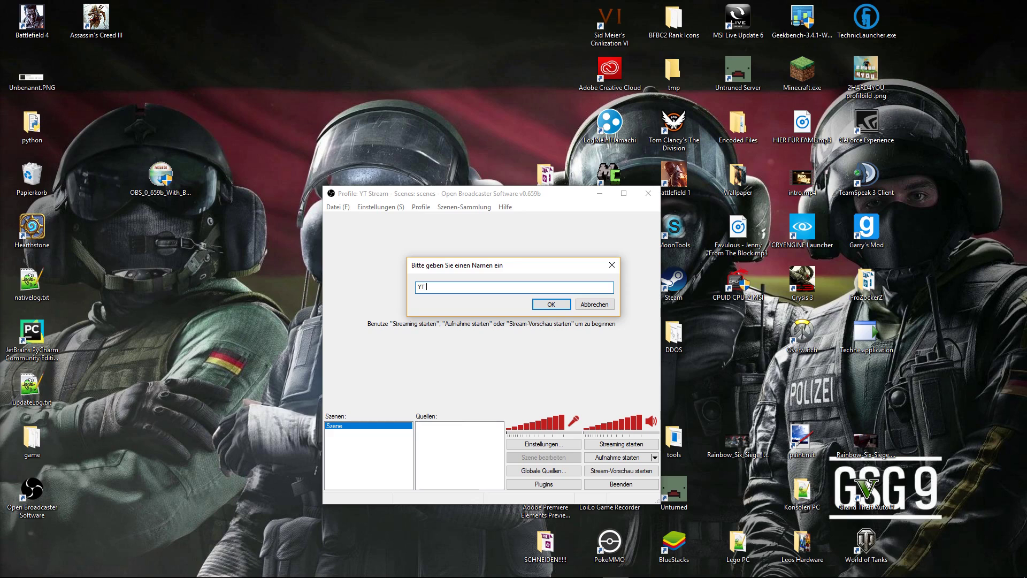
pyautogui.click(551, 304)
# Switch to the YouTube Live-Dashboard in Chrome and set the stream's game title to Tom Clancy's Rainbow Six: Siege.
pyautogui.moveTo(642, 572)
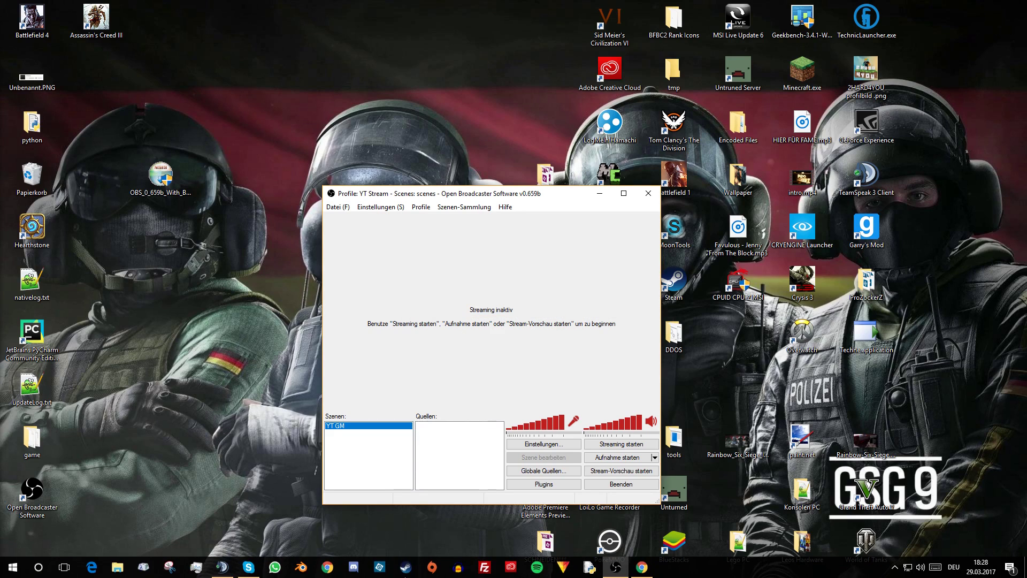
pyautogui.click(641, 568)
pyautogui.doubleClick(659, 236)
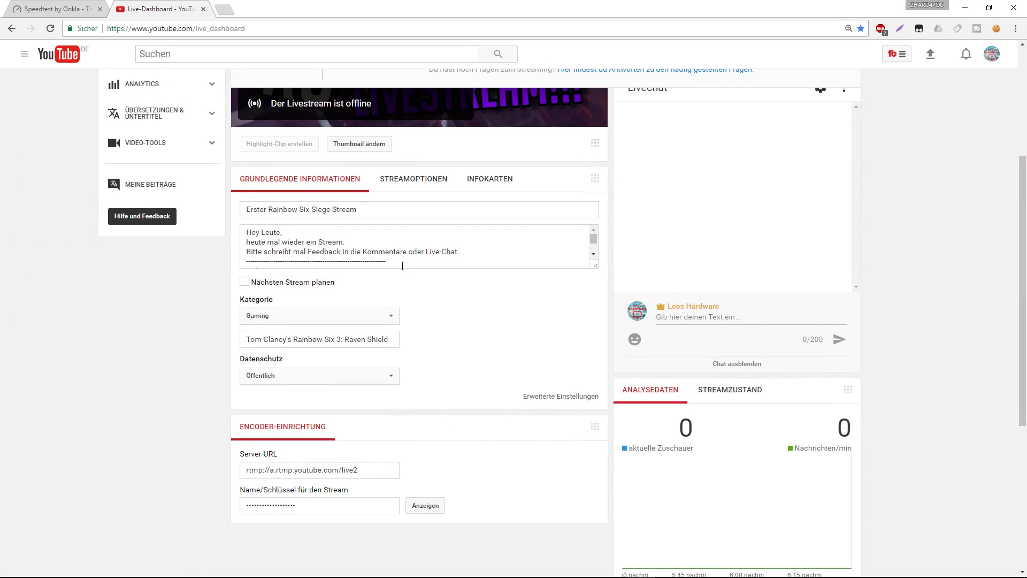
pyautogui.scroll(4, 562, 252)
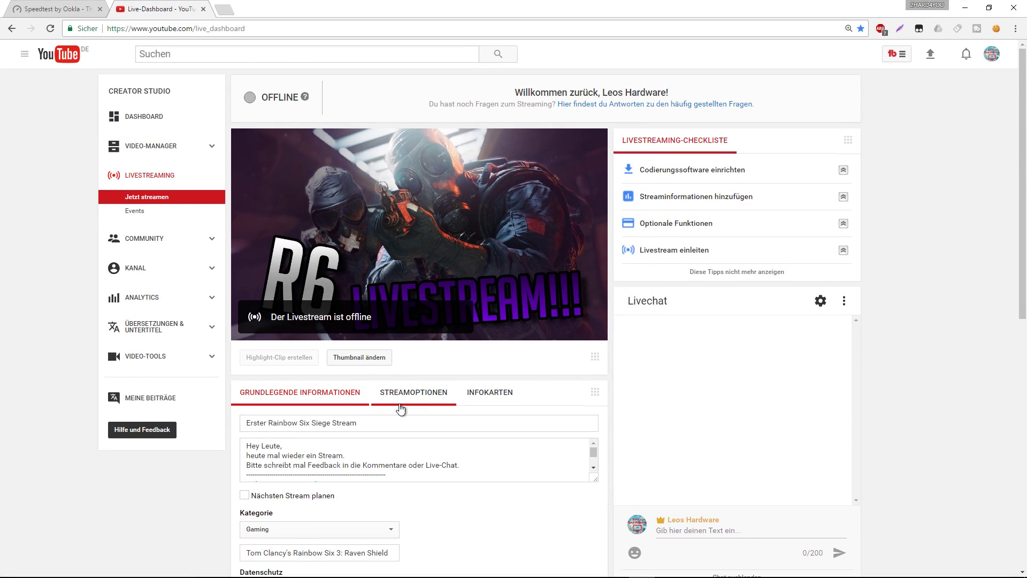
pyautogui.scroll(-3, 369, 474)
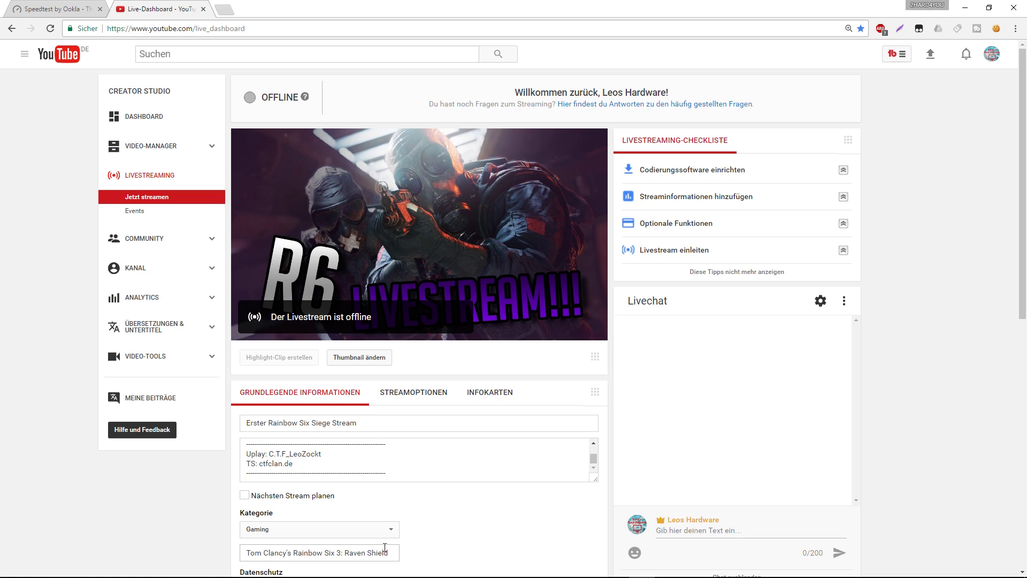
pyautogui.moveTo(400, 551); pyautogui.dragTo(130, 549)
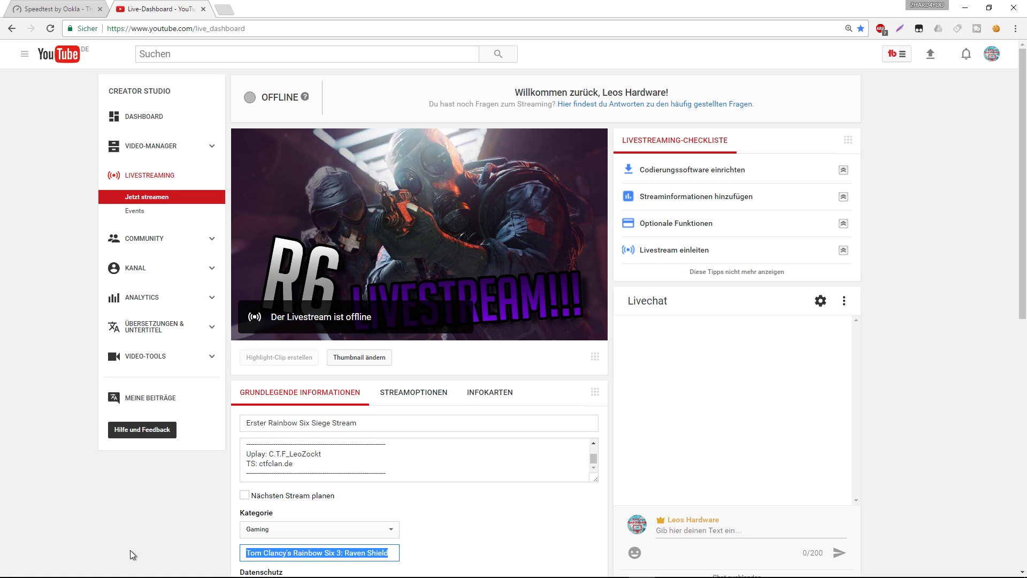
pyautogui.press('BackSpace')
pyautogui.scroll(-2, 320, 374)
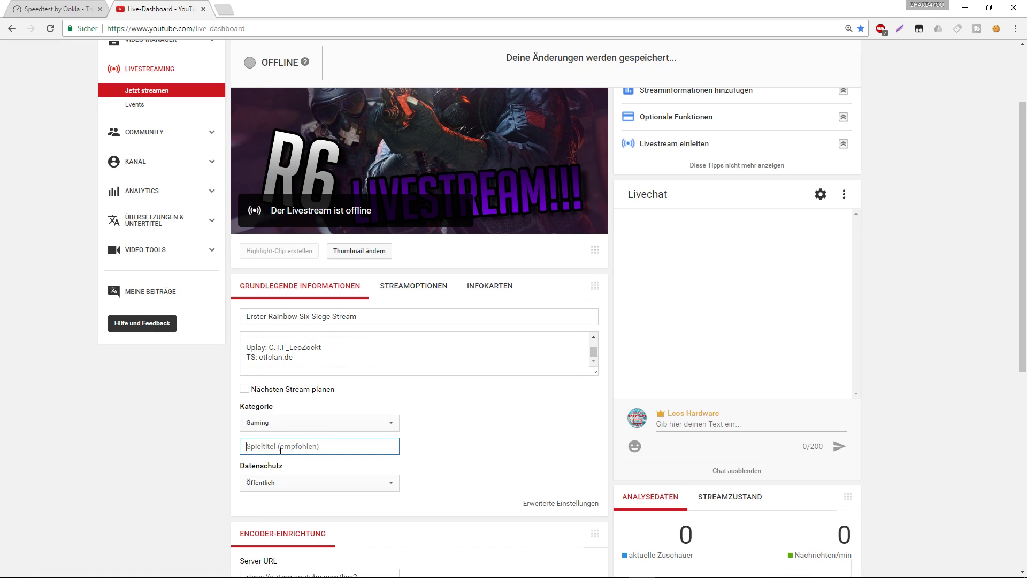
pyautogui.write('Tom')
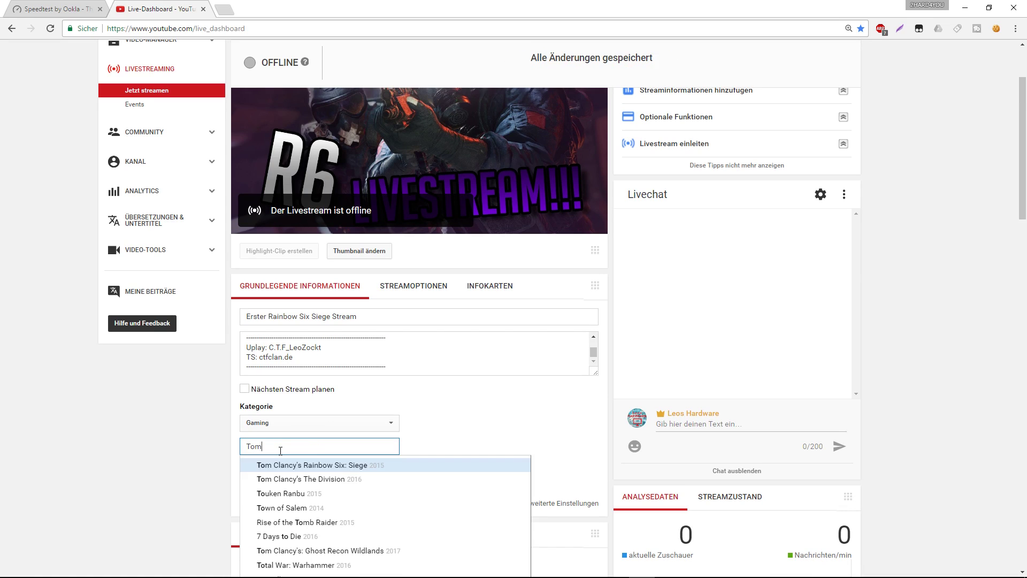
pyautogui.press('Return')
pyautogui.click(522, 401)
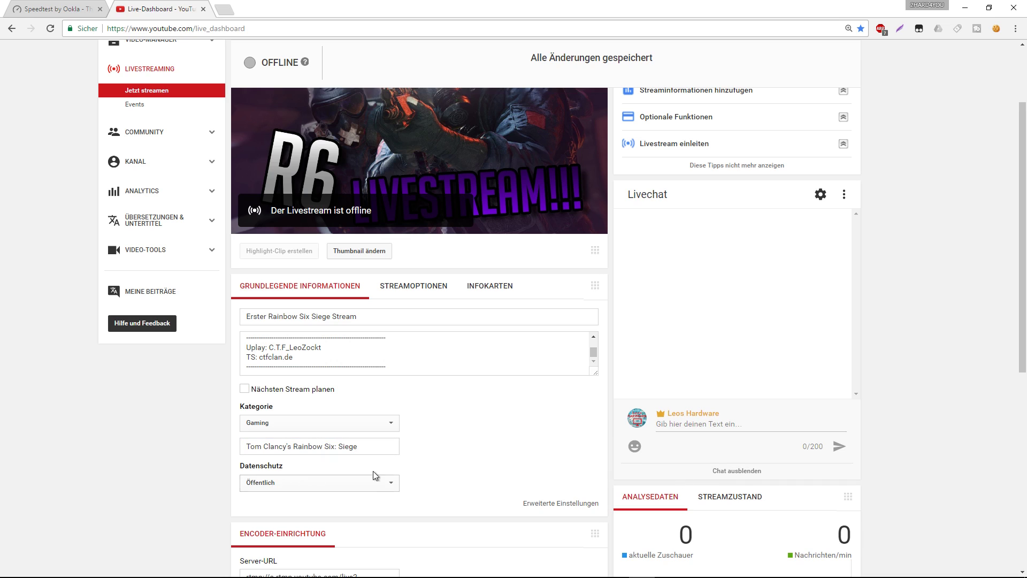
# Examine the stream options, info cards, basic information and live chat areas of the YouTube Live-Dashboard.
pyautogui.scroll(-1, 476, 439)
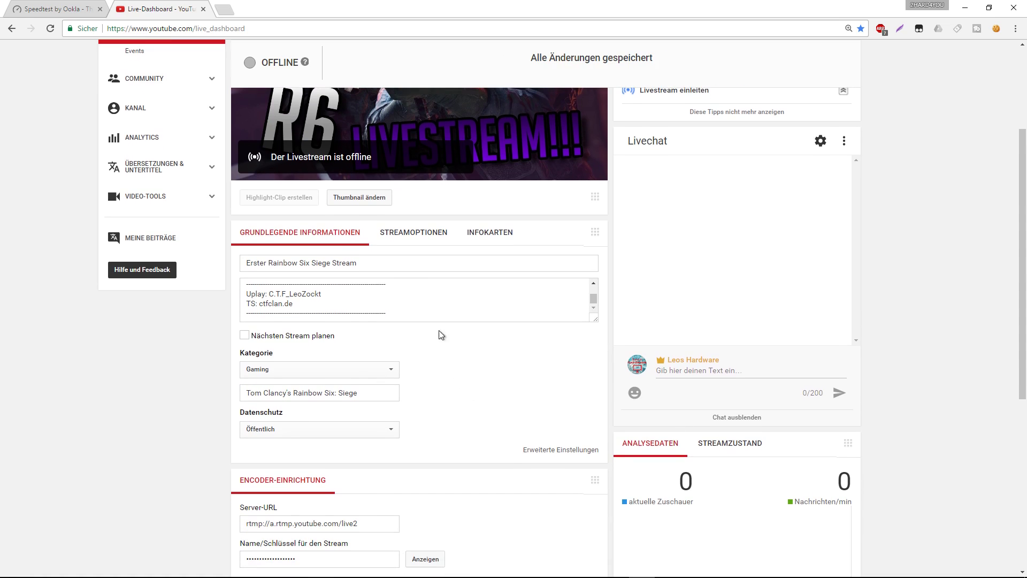
pyautogui.click(426, 233)
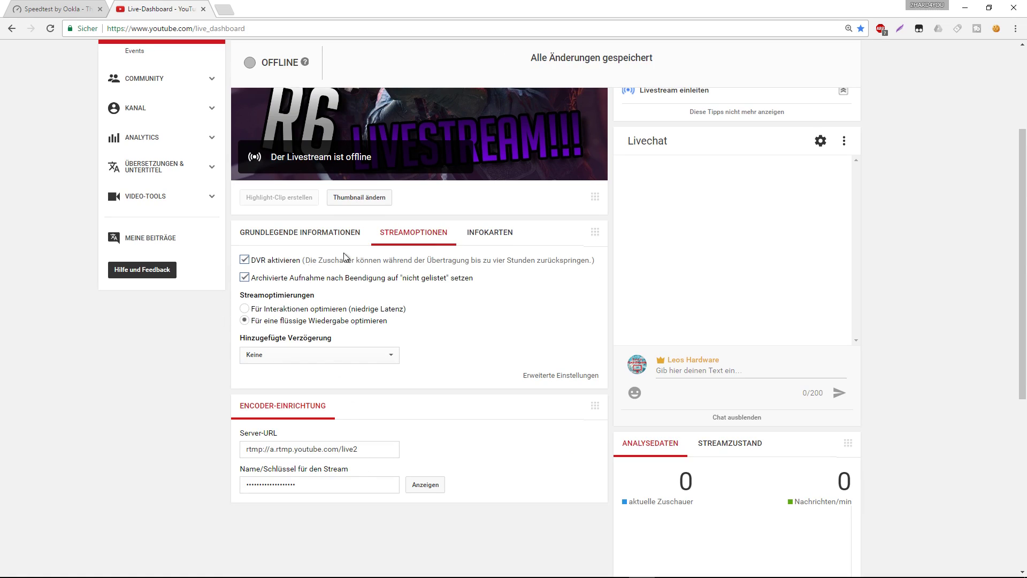
pyautogui.click(246, 260)
pyautogui.click(503, 244)
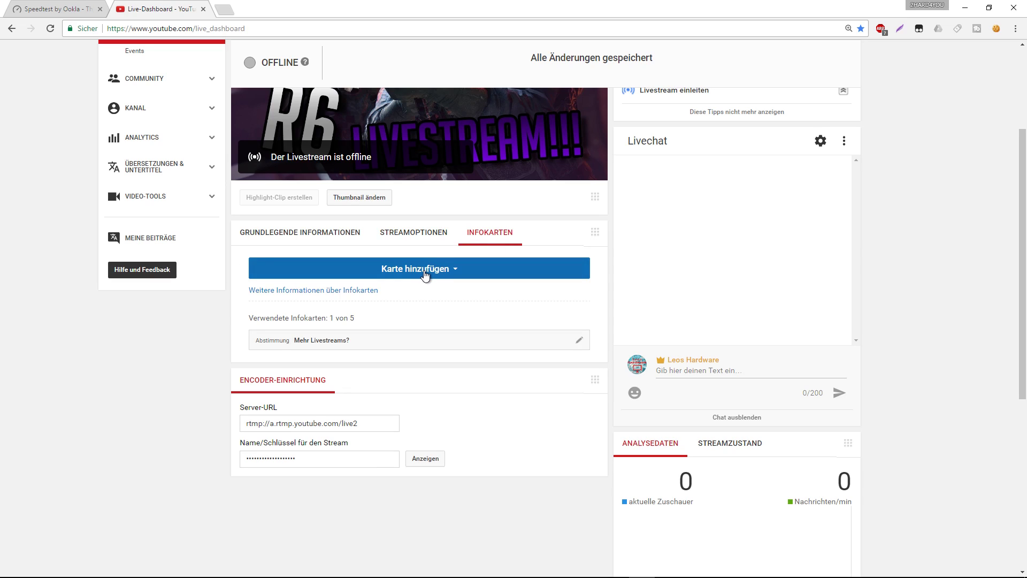
pyautogui.click(309, 239)
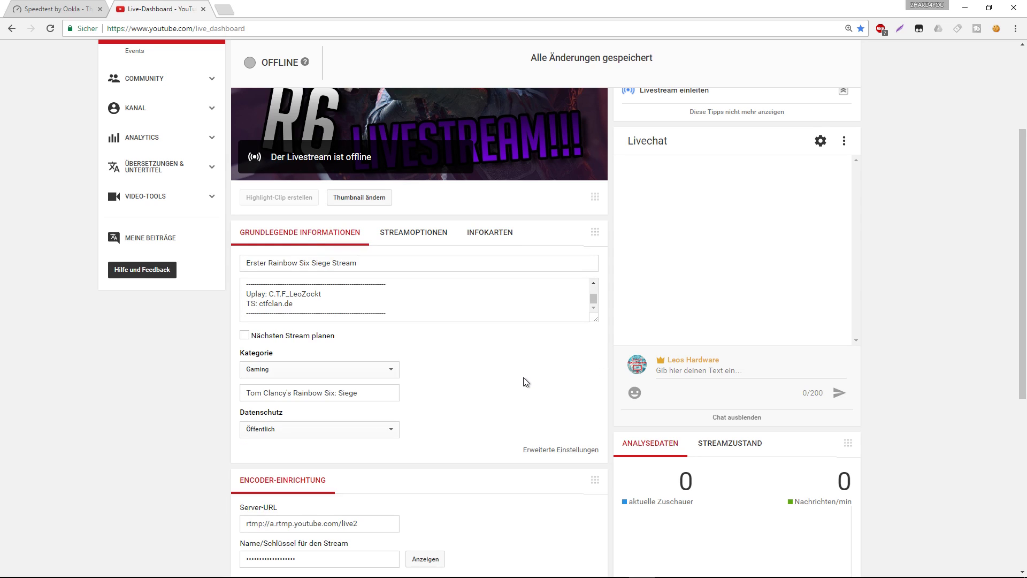
pyautogui.scroll(-3, 443, 325)
pyautogui.scroll(3, 442, 327)
pyautogui.scroll(2, 261, 348)
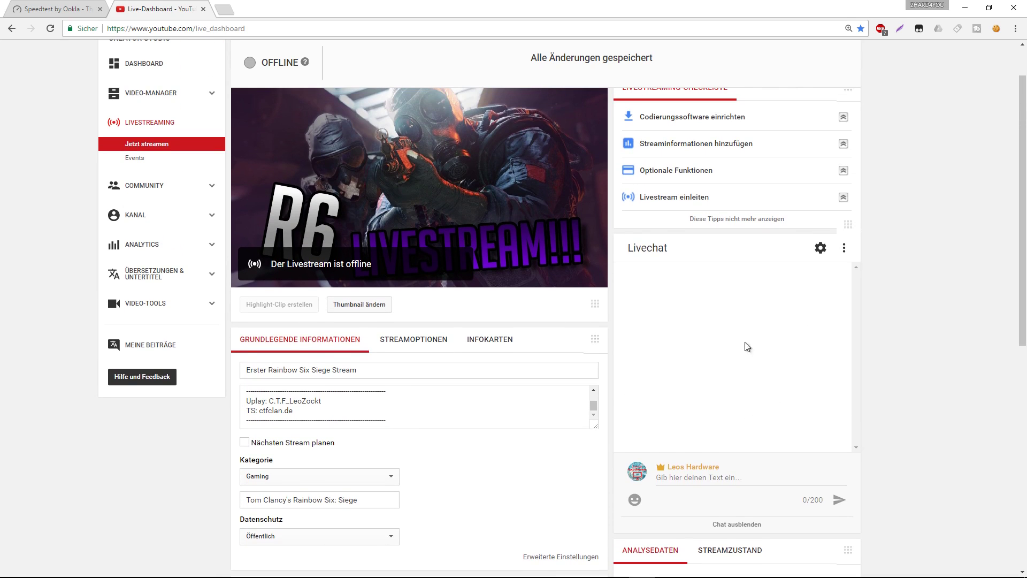
pyautogui.scroll(-2, 701, 310)
pyautogui.scroll(1, 687, 283)
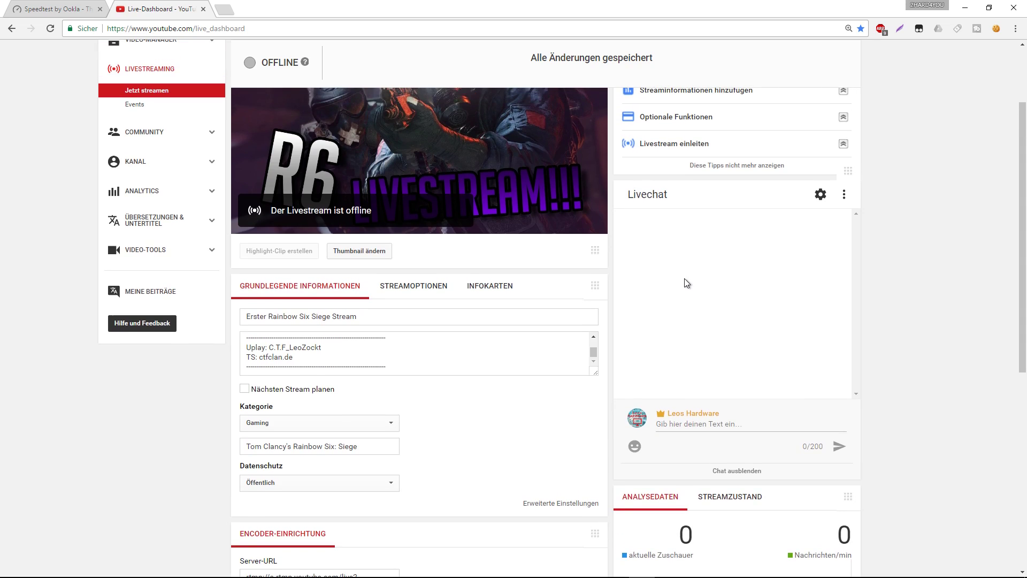
# Open TipeeeStream in a new browser tab, sign in with the channel's Google account and allow the requested offline access.
pyautogui.click(224, 10)
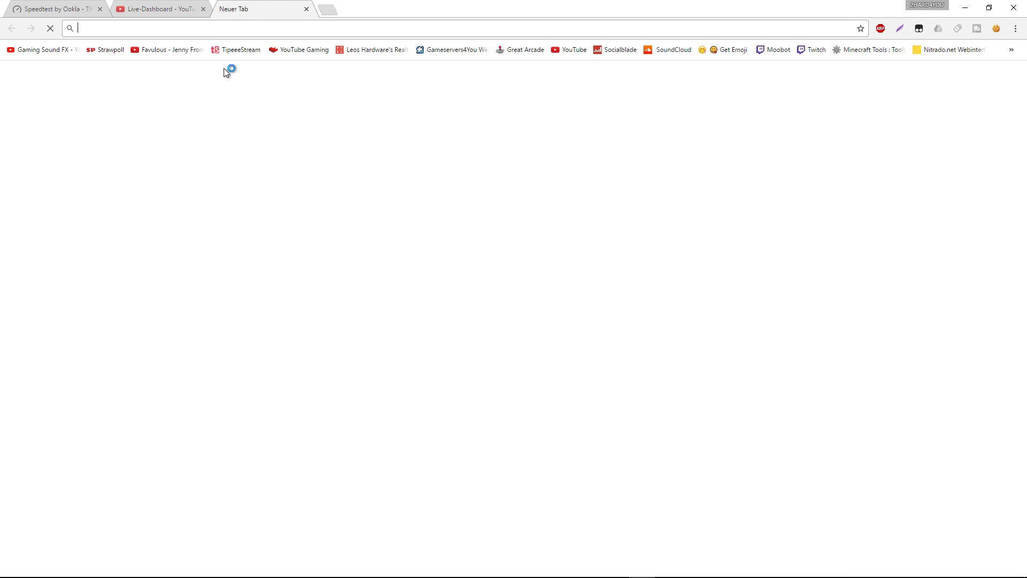
pyautogui.click(247, 54)
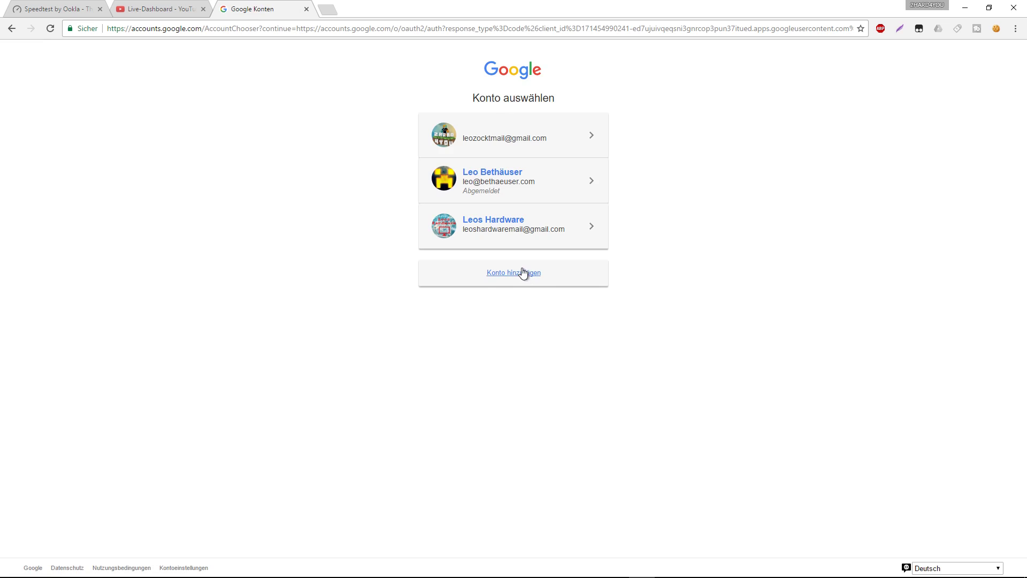
pyautogui.click(524, 231)
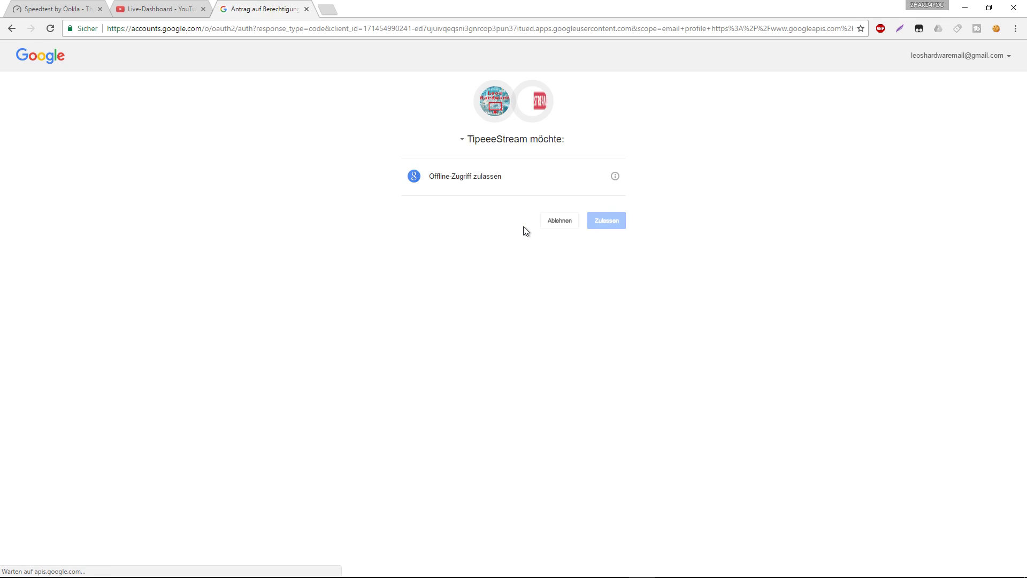
pyautogui.click(614, 221)
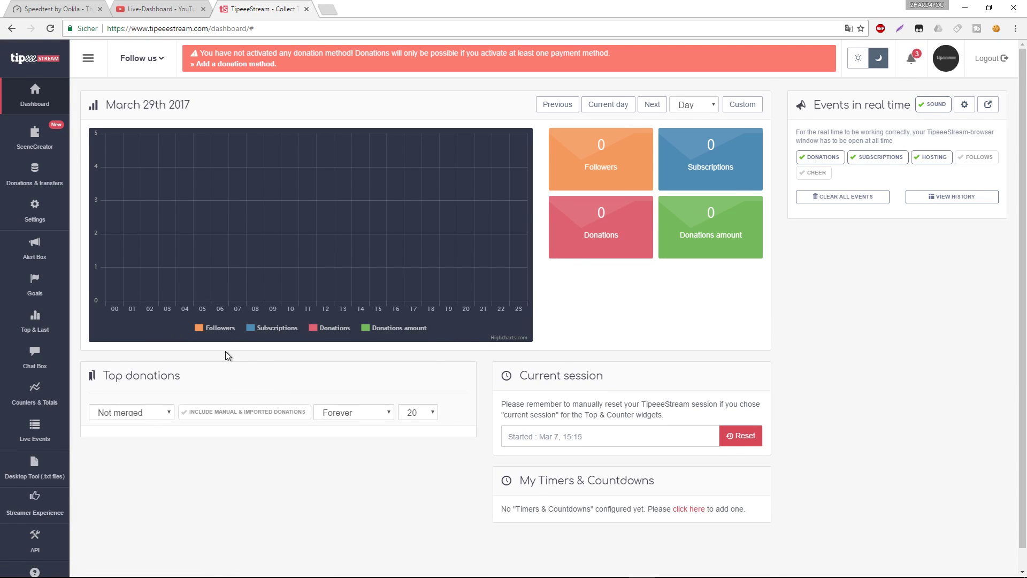
# Open the TipeeeStream SceneCreator and delete the existing Rainbow Six scene.
pyautogui.click(40, 139)
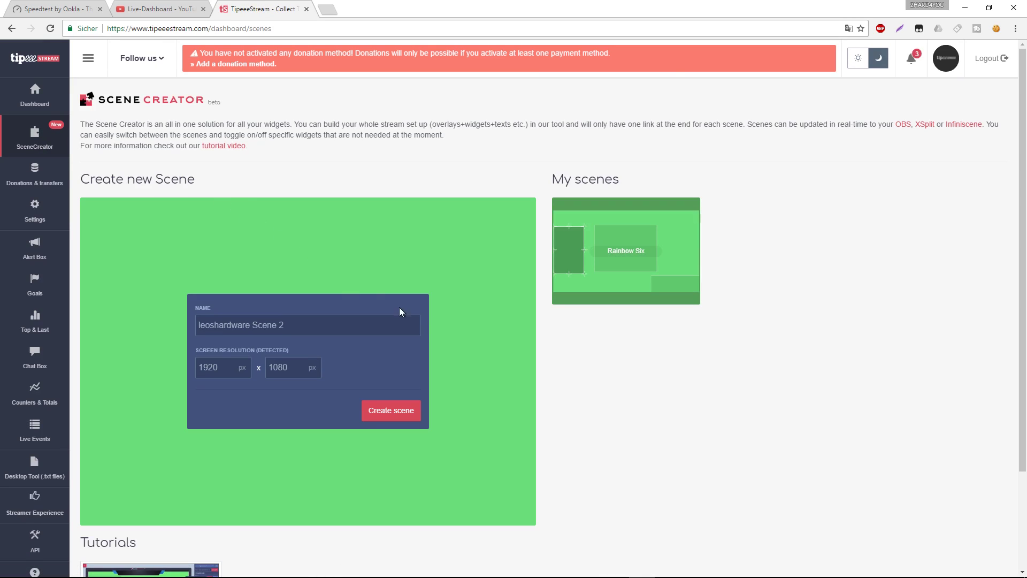
pyautogui.moveTo(601, 275)
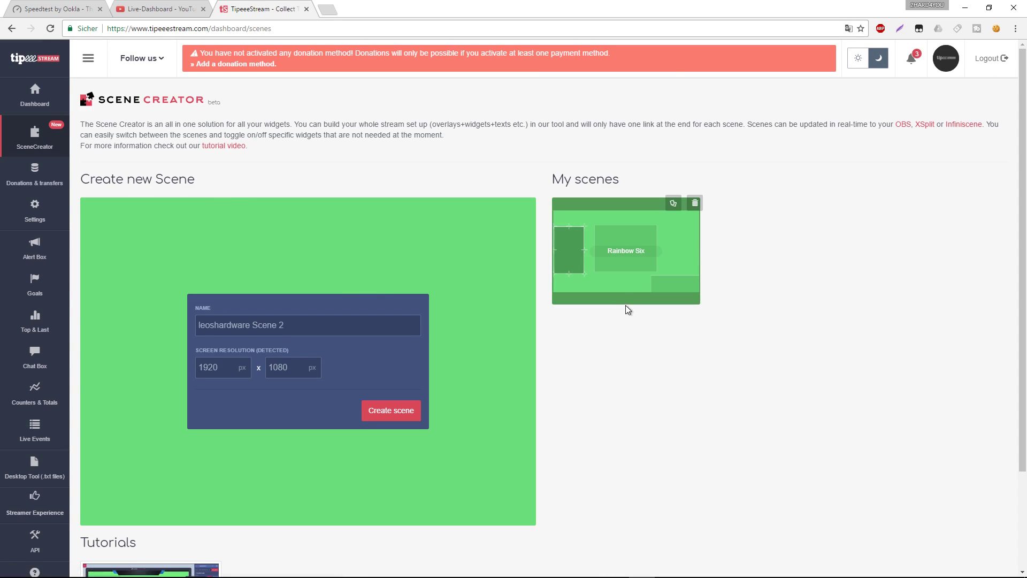
pyautogui.click(695, 204)
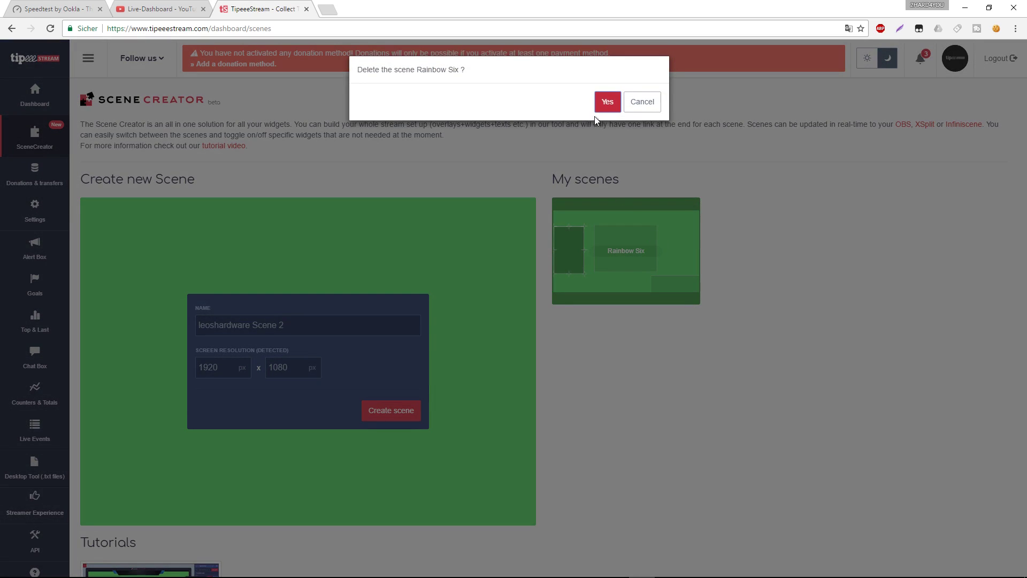
pyautogui.click(605, 99)
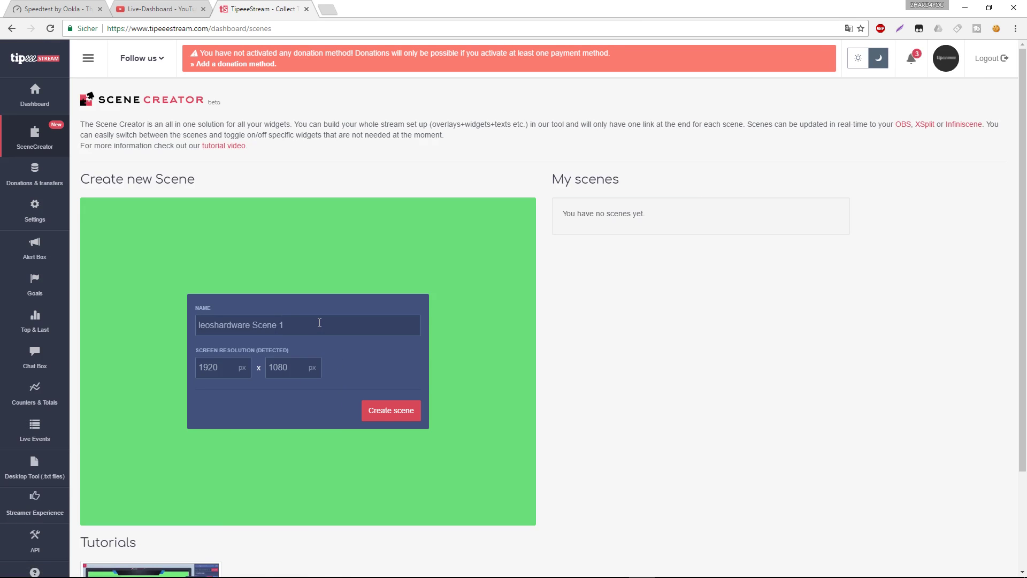
# Create a new 1920 x 1080 px scene named YT GM in the SceneCreator.
pyautogui.press('BackSpace')
pyautogui.write('YT GM')
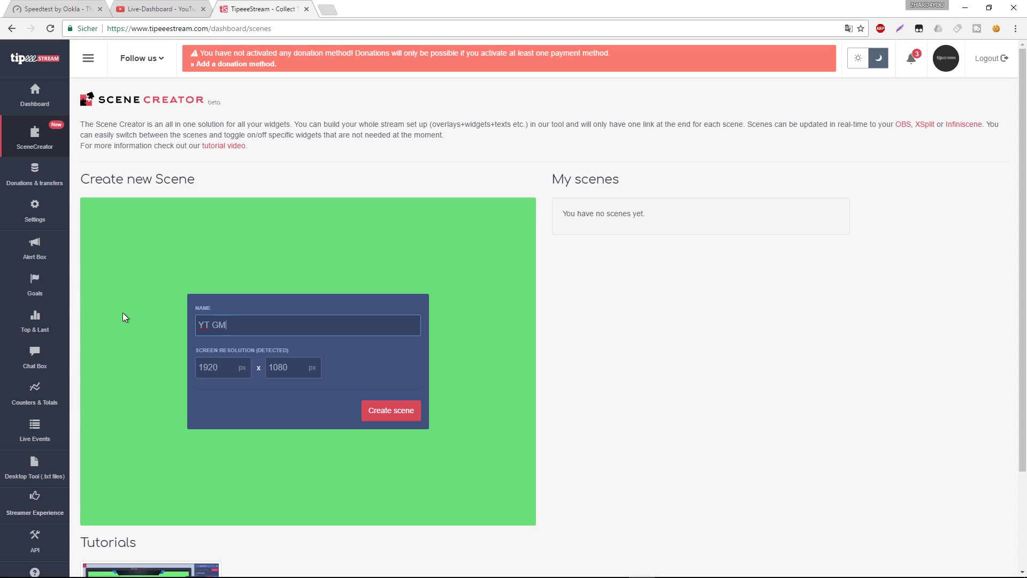
pyautogui.click(390, 412)
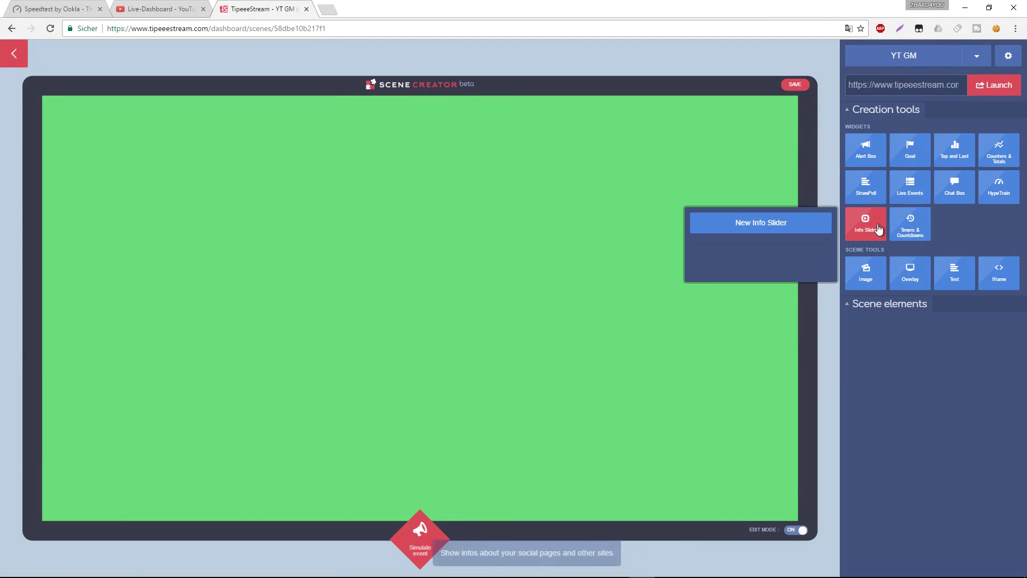
# Start a new Alert Box widget for the scene and review its layout templates, keeping the portrait template.
pyautogui.moveTo(864, 149)
pyautogui.click(800, 150)
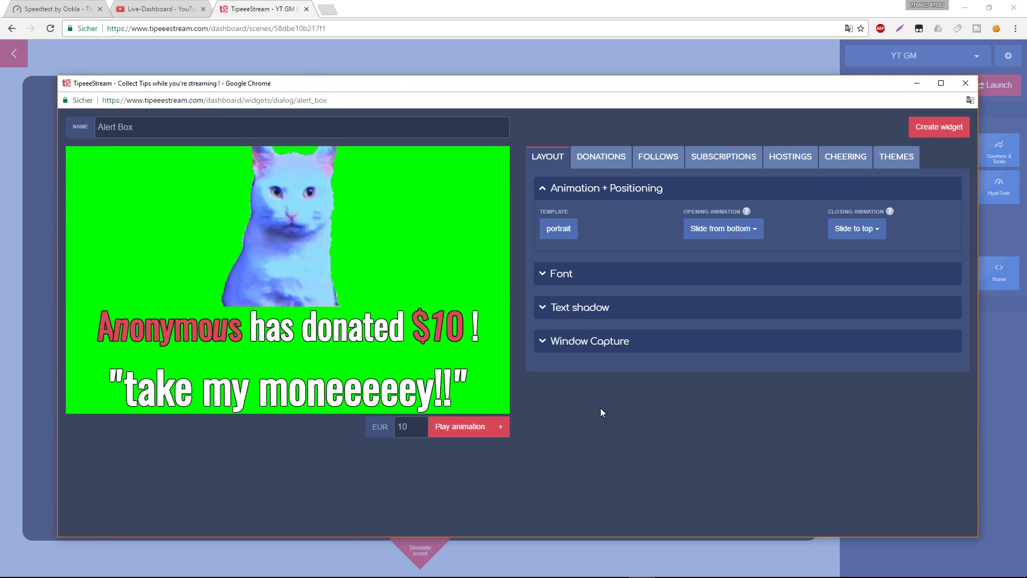
pyautogui.click(562, 229)
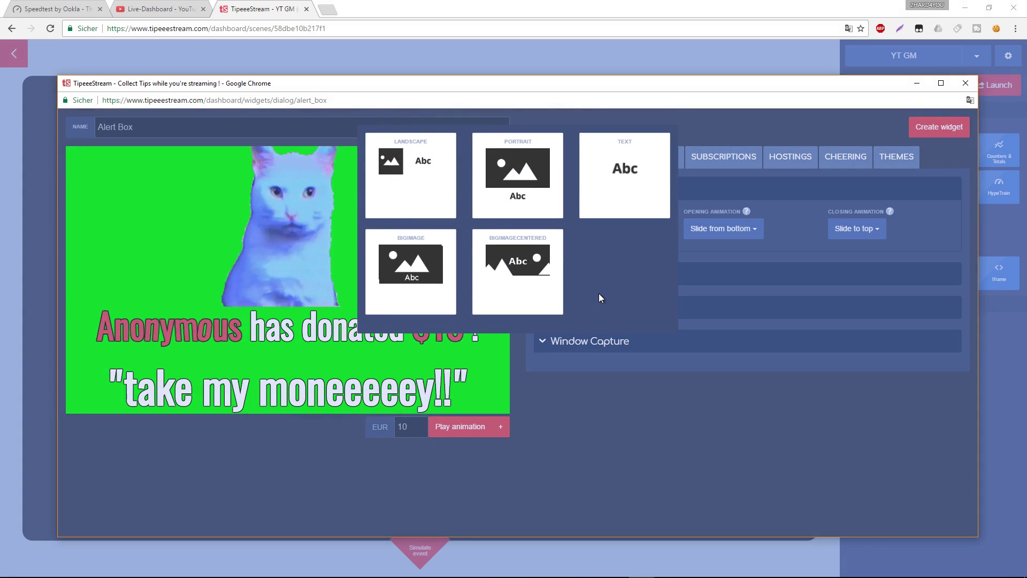
pyautogui.click(629, 465)
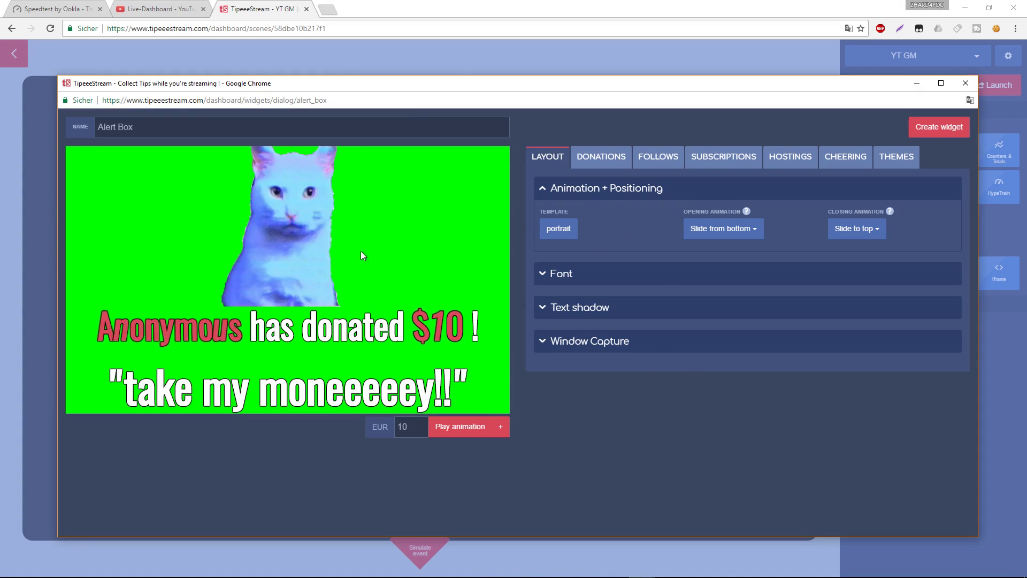
# Go through the Alert Box's alert types, deactivating the subscription, hosting and cheering alerts and leaving the follow alerts activated.
pyautogui.click(592, 158)
pyautogui.click(675, 165)
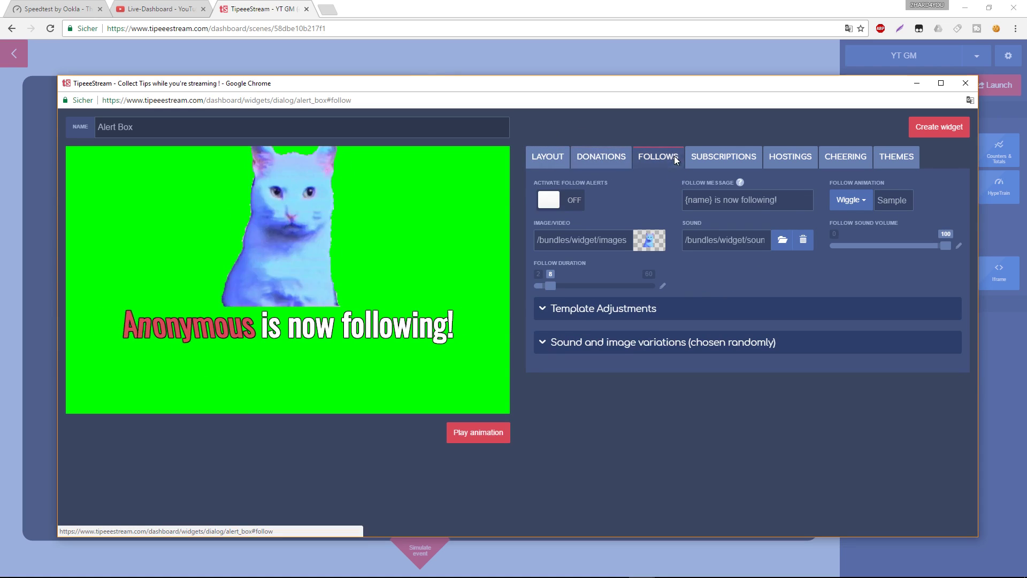
pyautogui.click(715, 163)
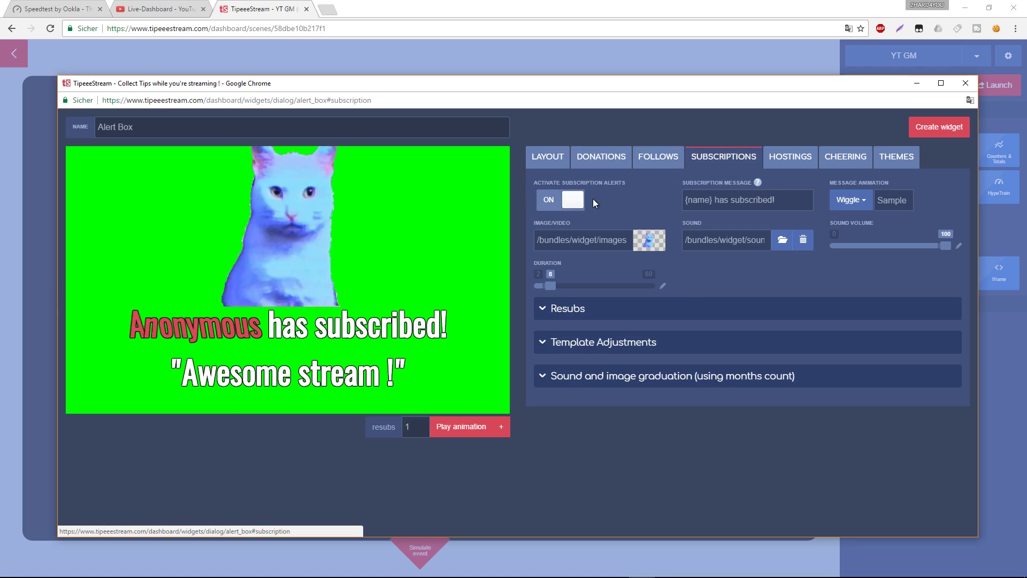
pyautogui.click(776, 160)
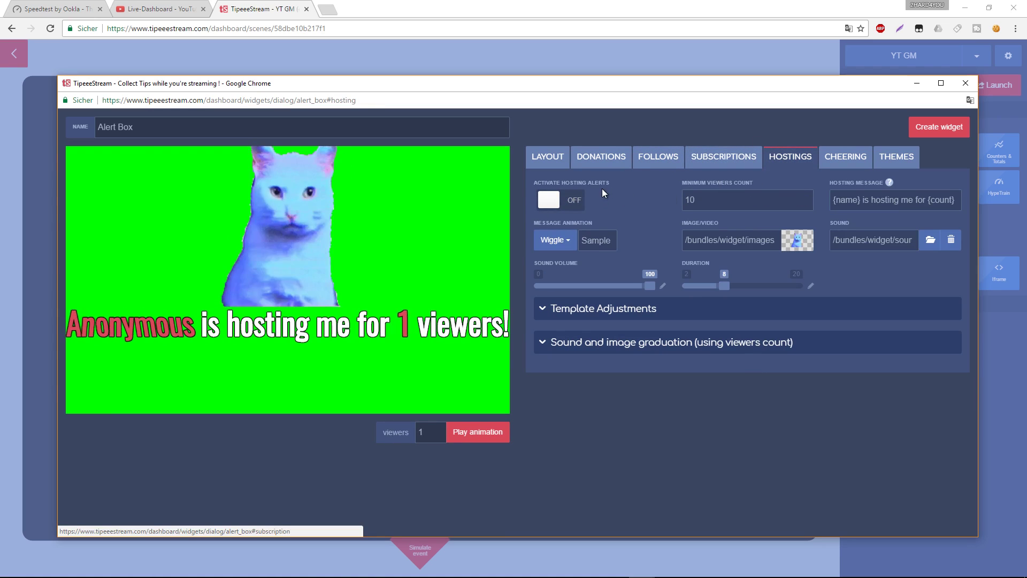
pyautogui.click(842, 159)
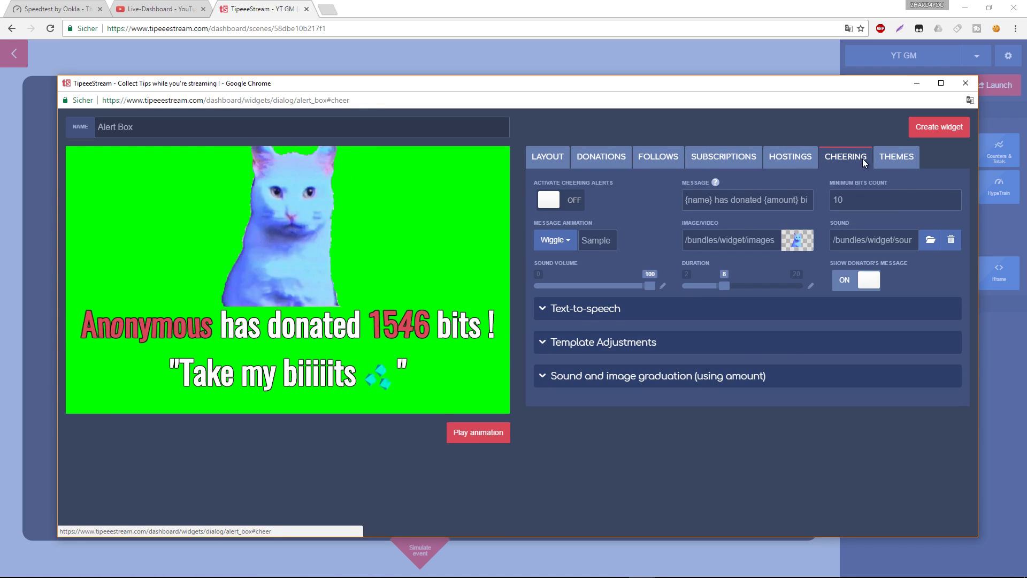
pyautogui.click(896, 157)
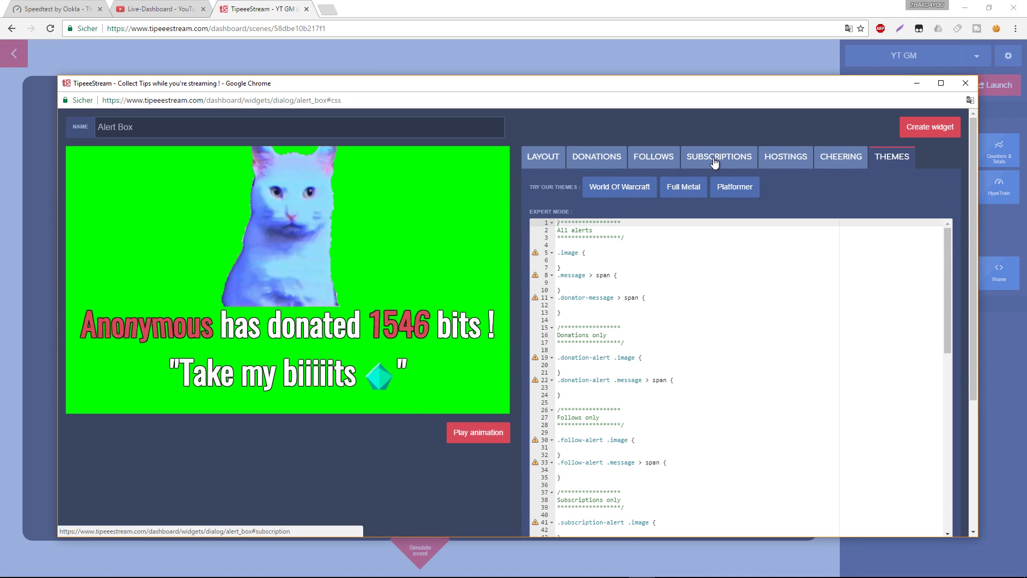
pyautogui.click(687, 158)
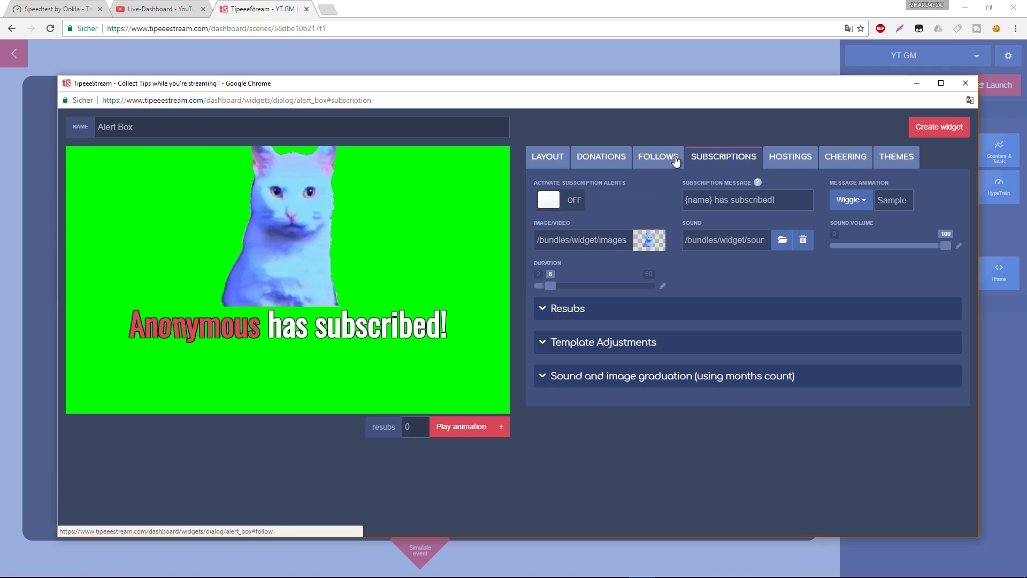
pyautogui.click(657, 157)
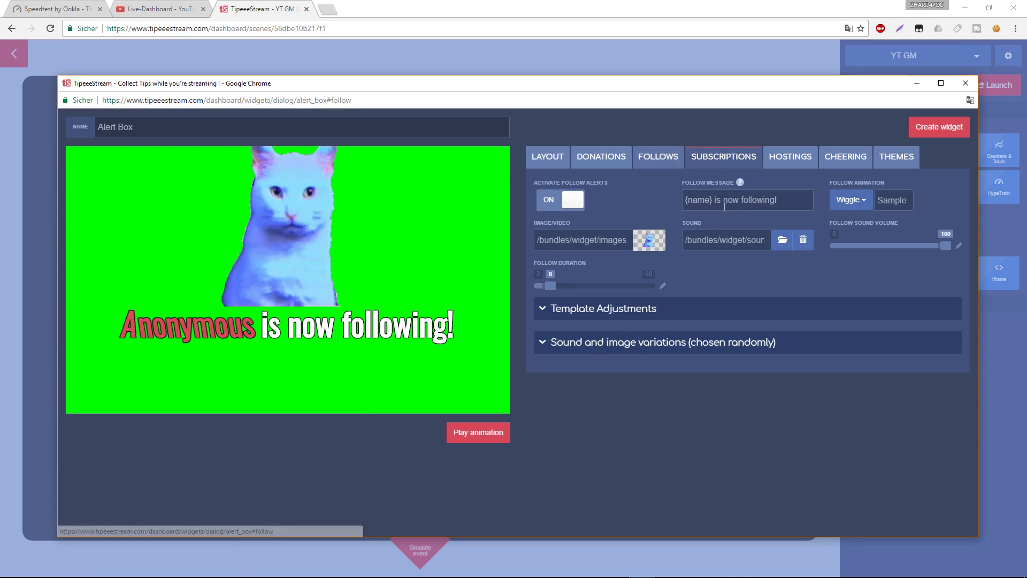